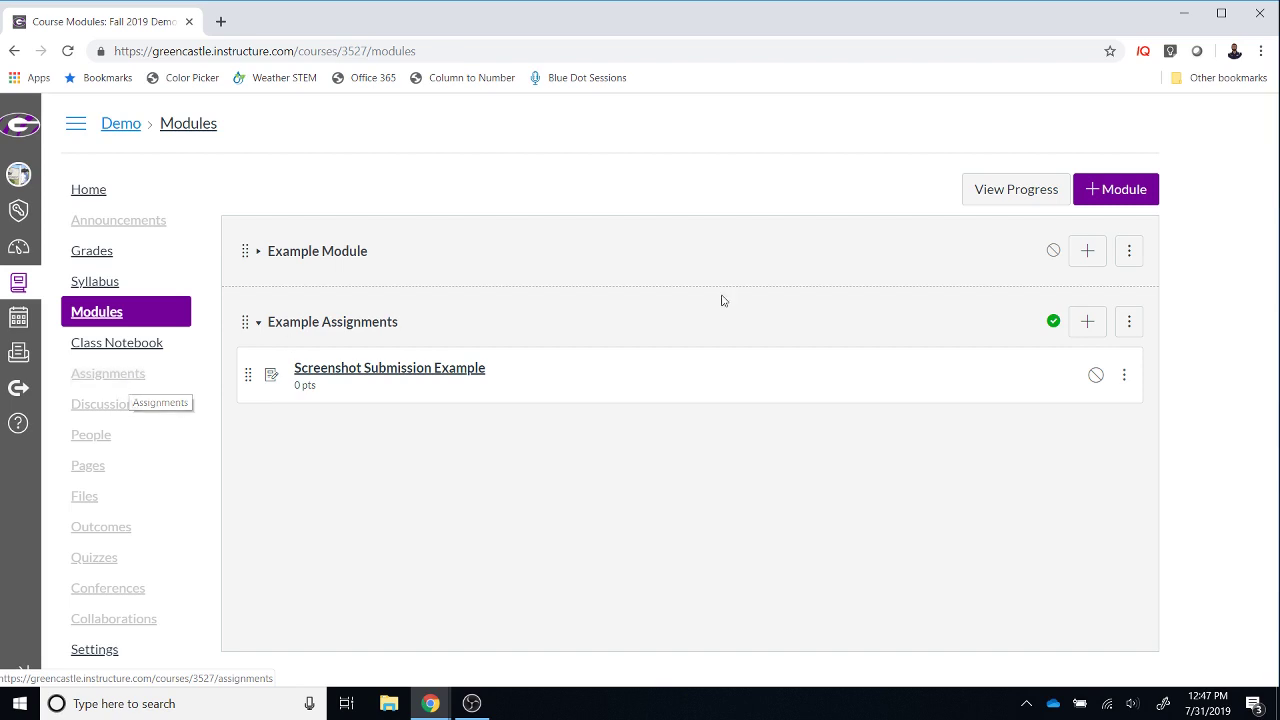
Add a new assignment named "Google Docs Cloud Example" to the Example Assignments module
click(1083, 322)
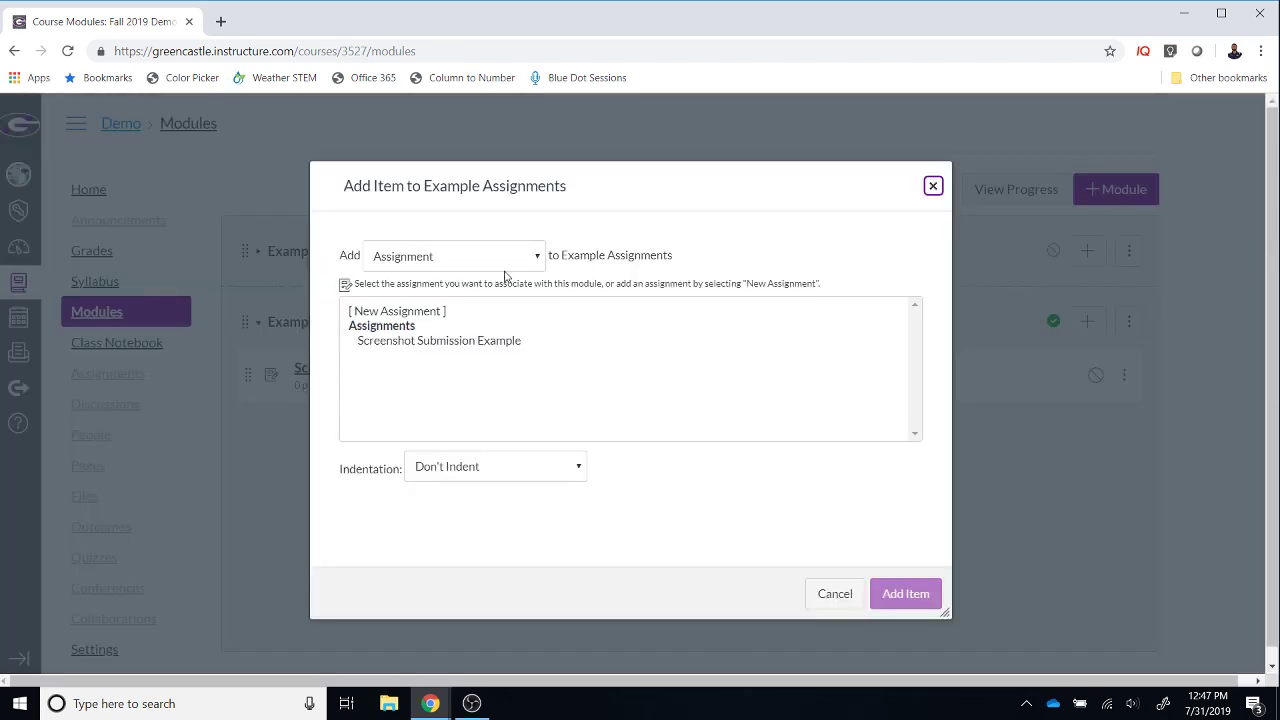
click(442, 316)
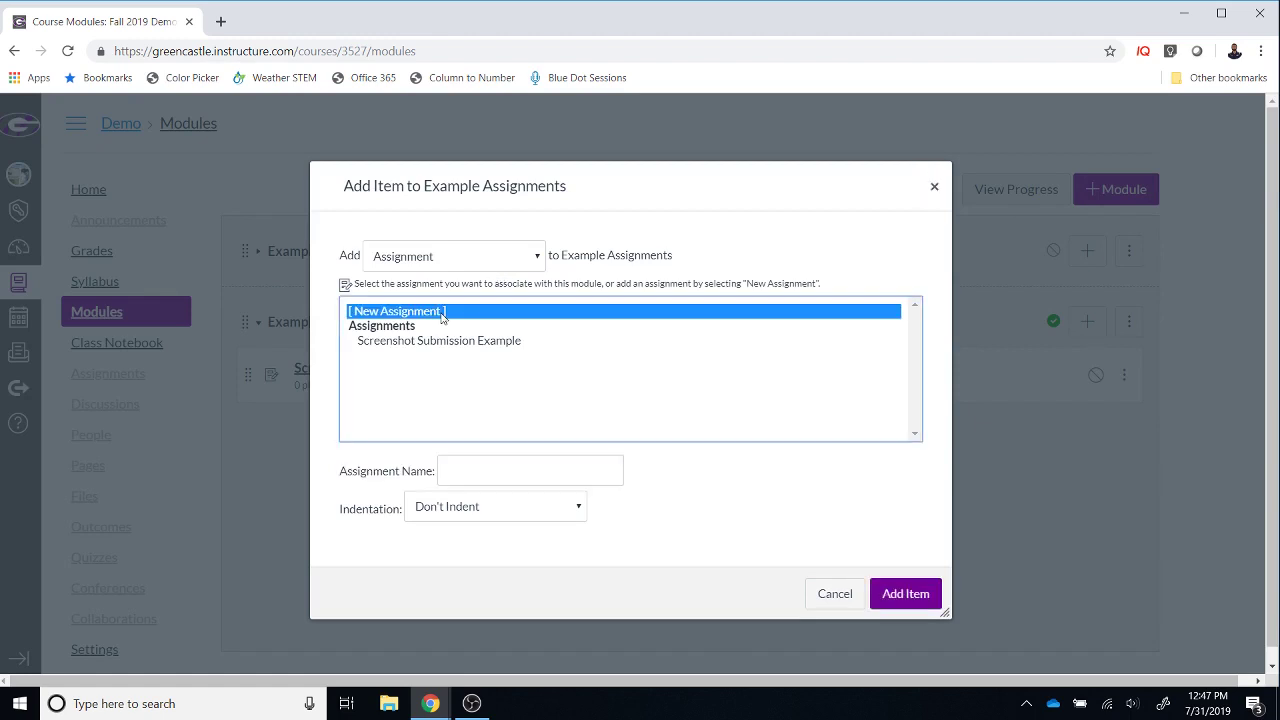
click(475, 481)
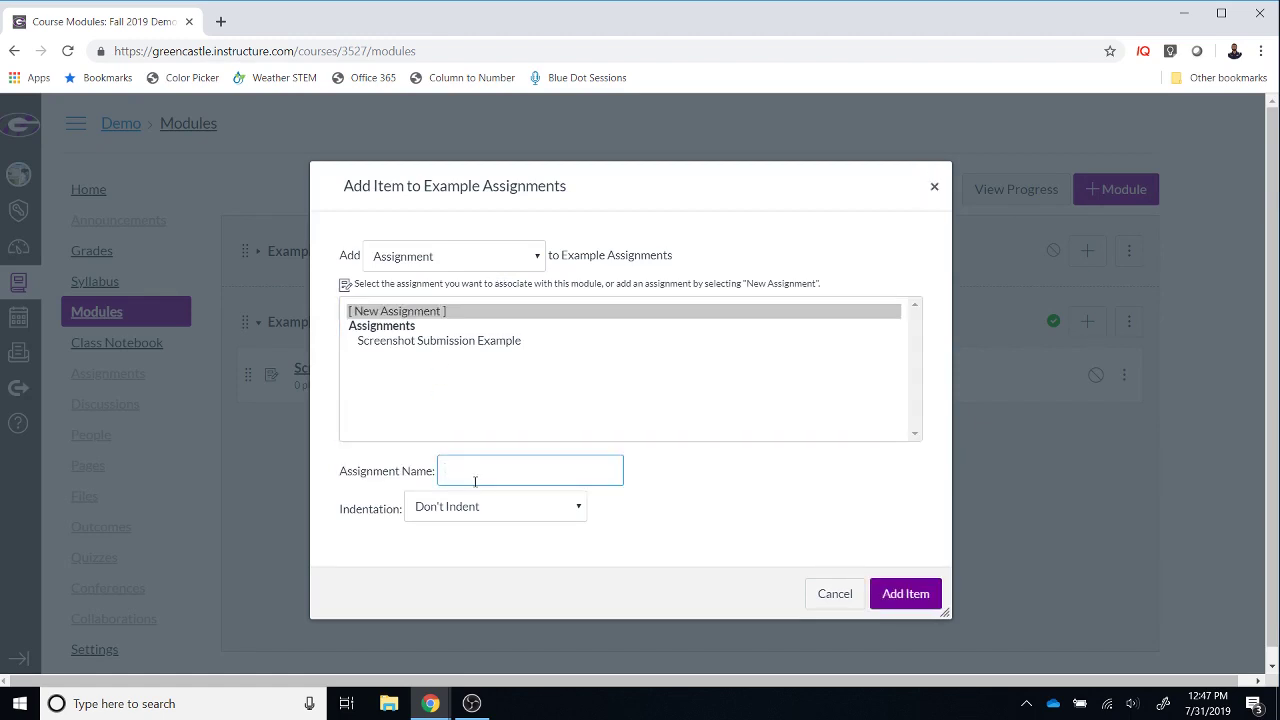
text(Google Docs Cloud Example)
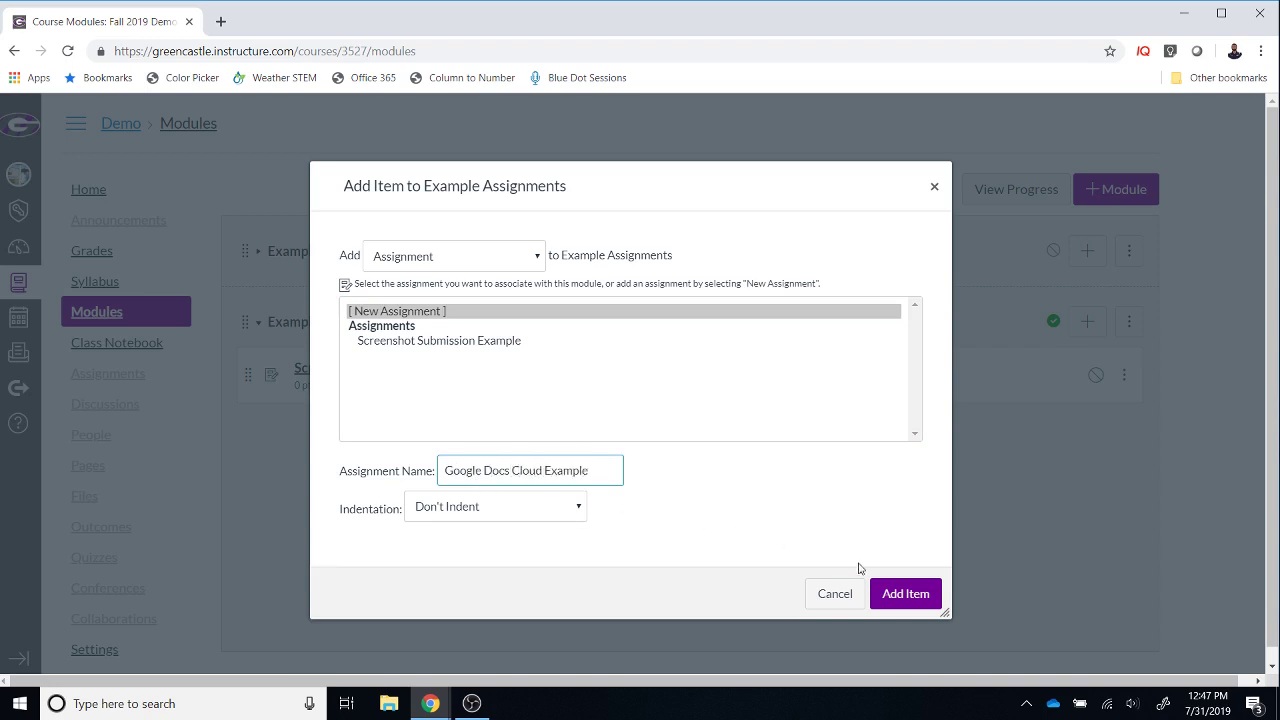
click(884, 598)
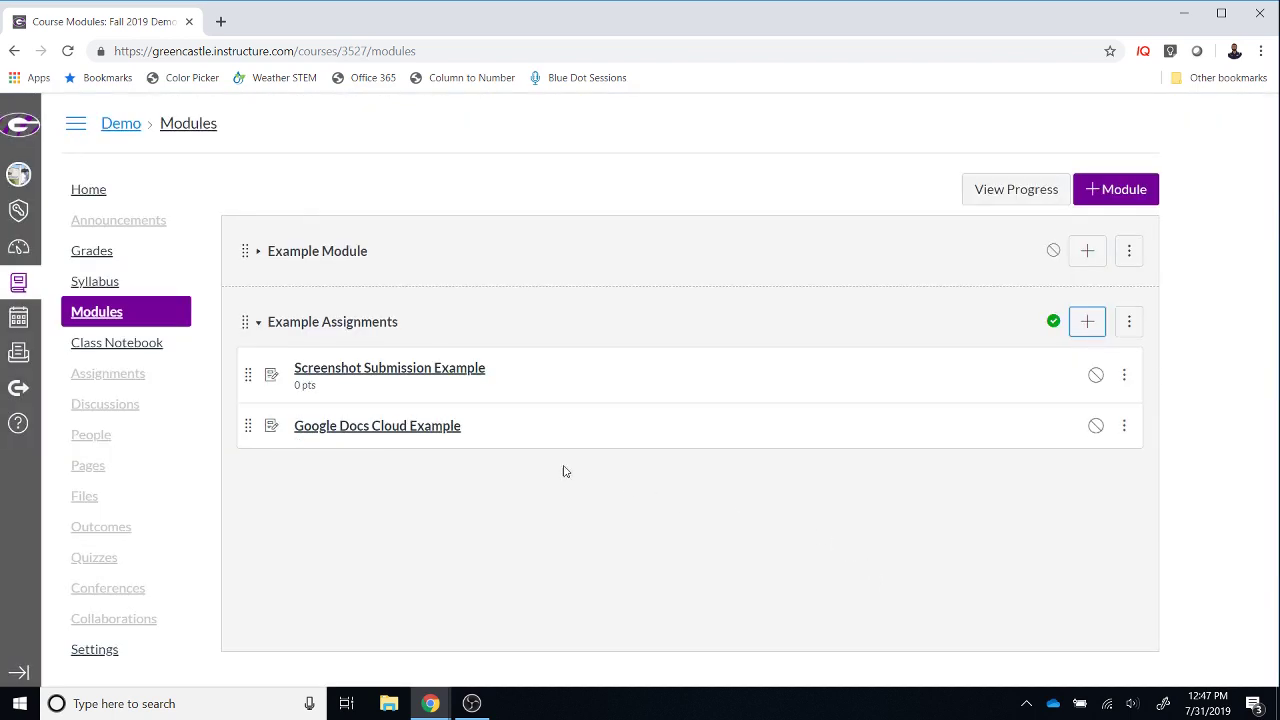
Open the Google Docs Cloud Example assignment for editing and enter "Instructions go here." as its description, correcting the misspelled first word
click(455, 428)
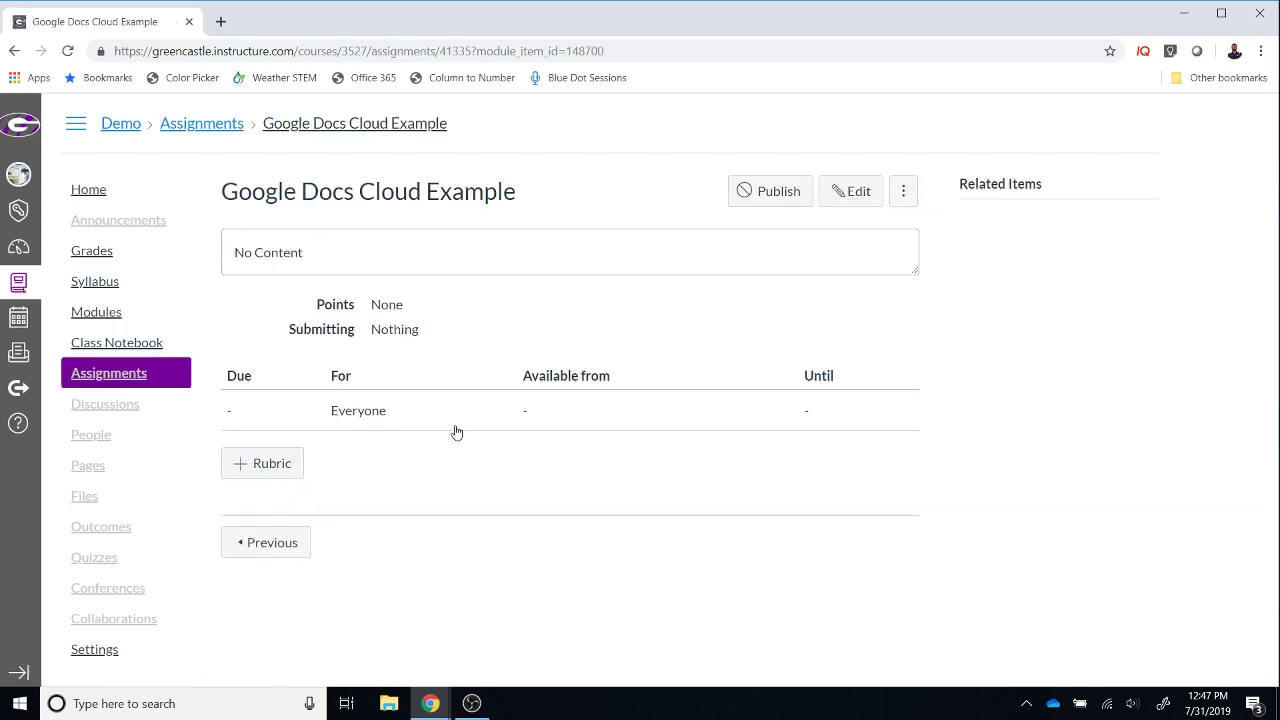
click(841, 192)
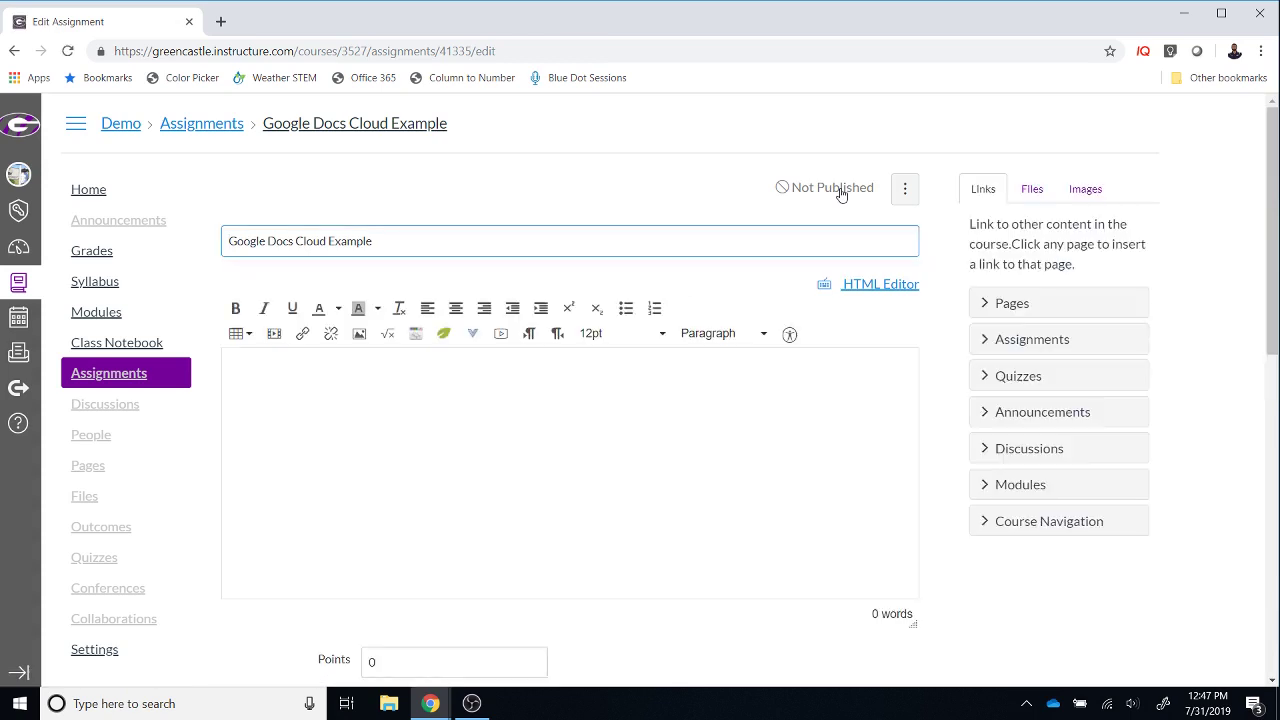
click(441, 423)
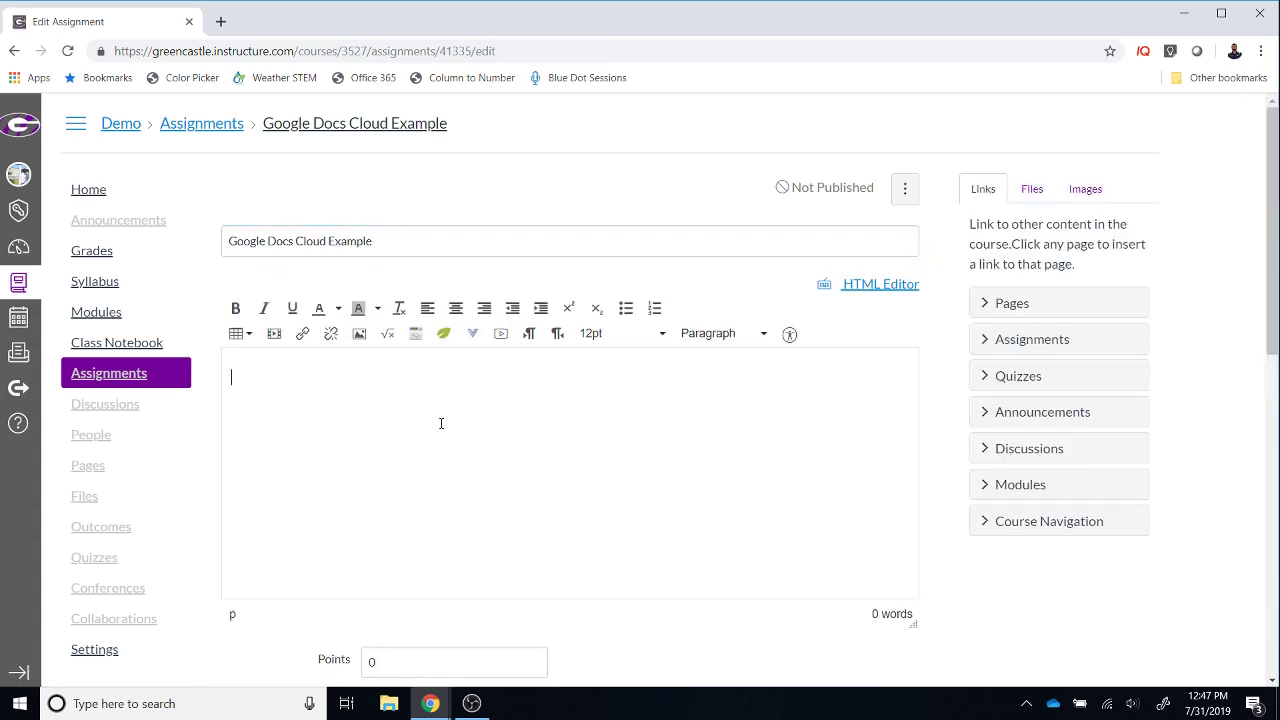
text(Instrctions go here.)
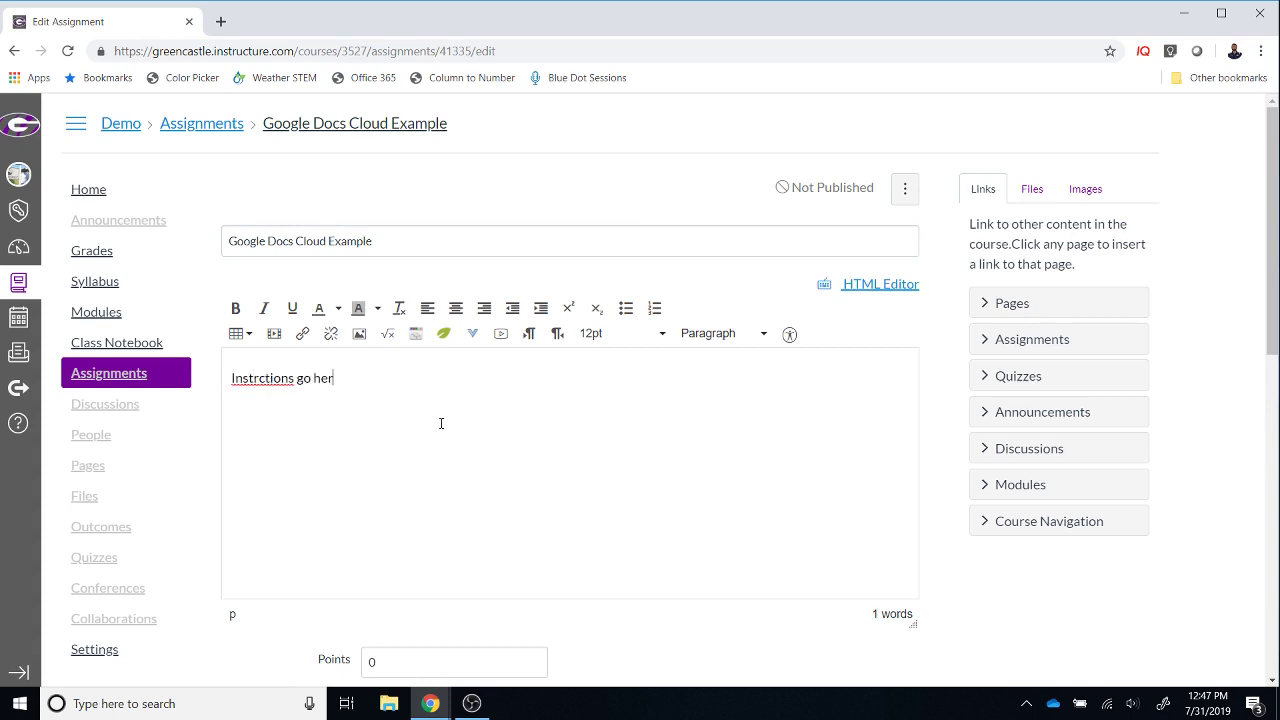
right_click(262, 378)
click(282, 392)
Make the assignment worth 10 points and set its submission type to External Tool
scroll(451, 432, down, 5)
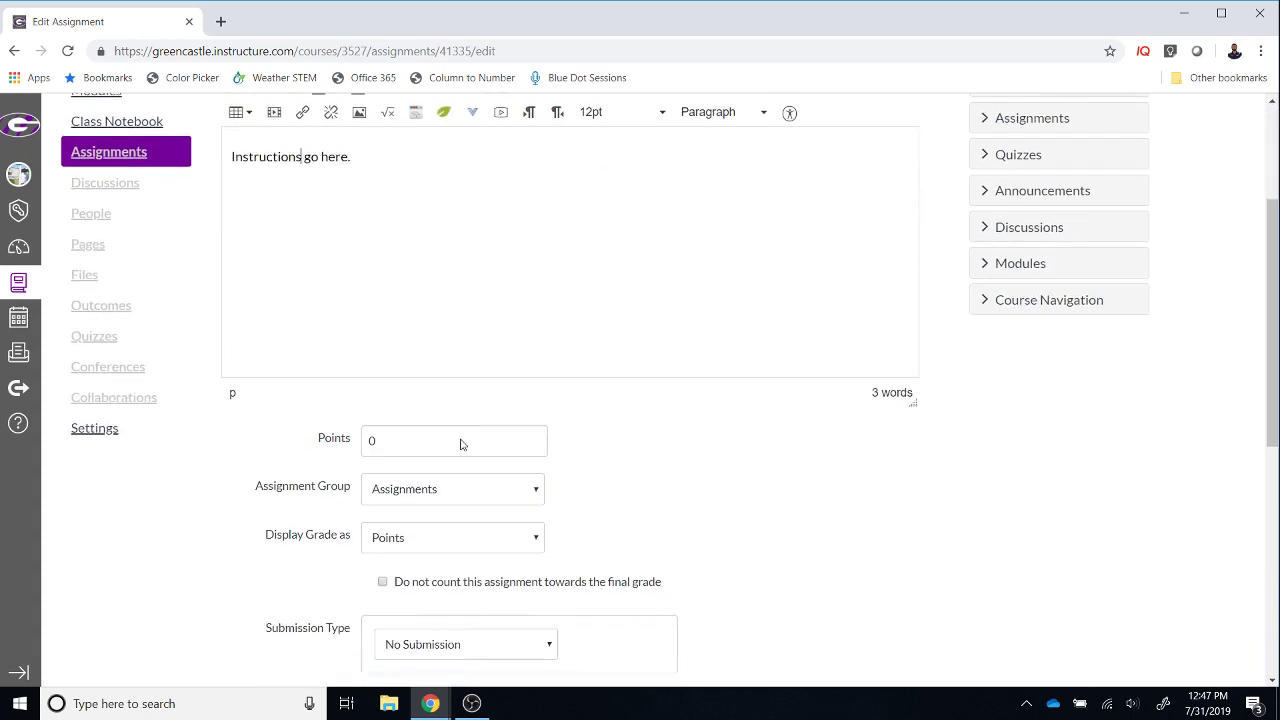
click(438, 417)
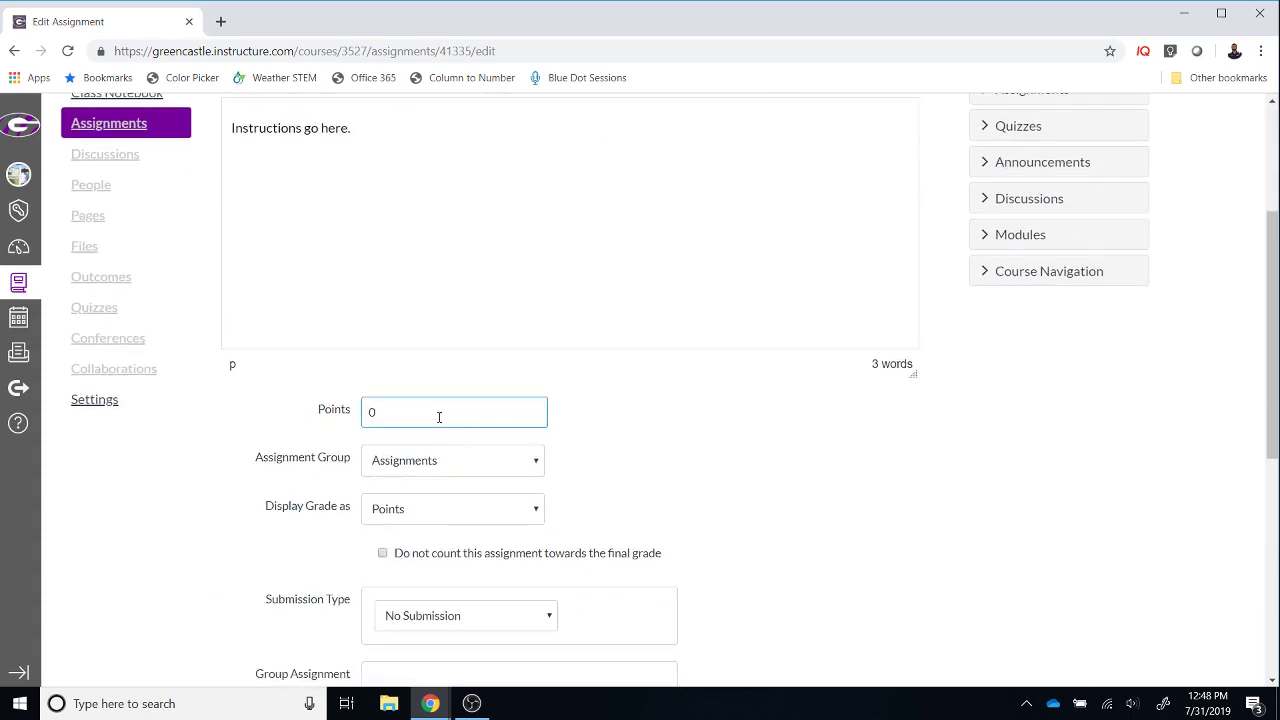
key(BackSpace)
text(10)
scroll(628, 481, down, 3)
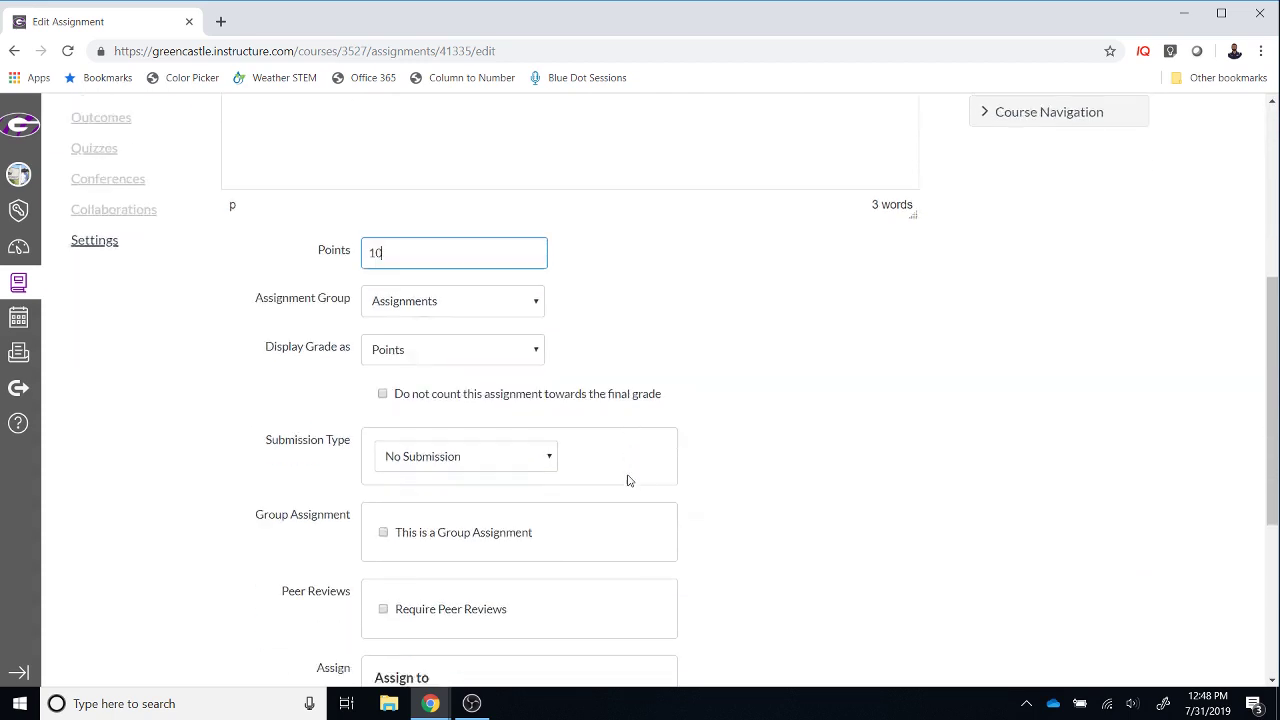
click(555, 452)
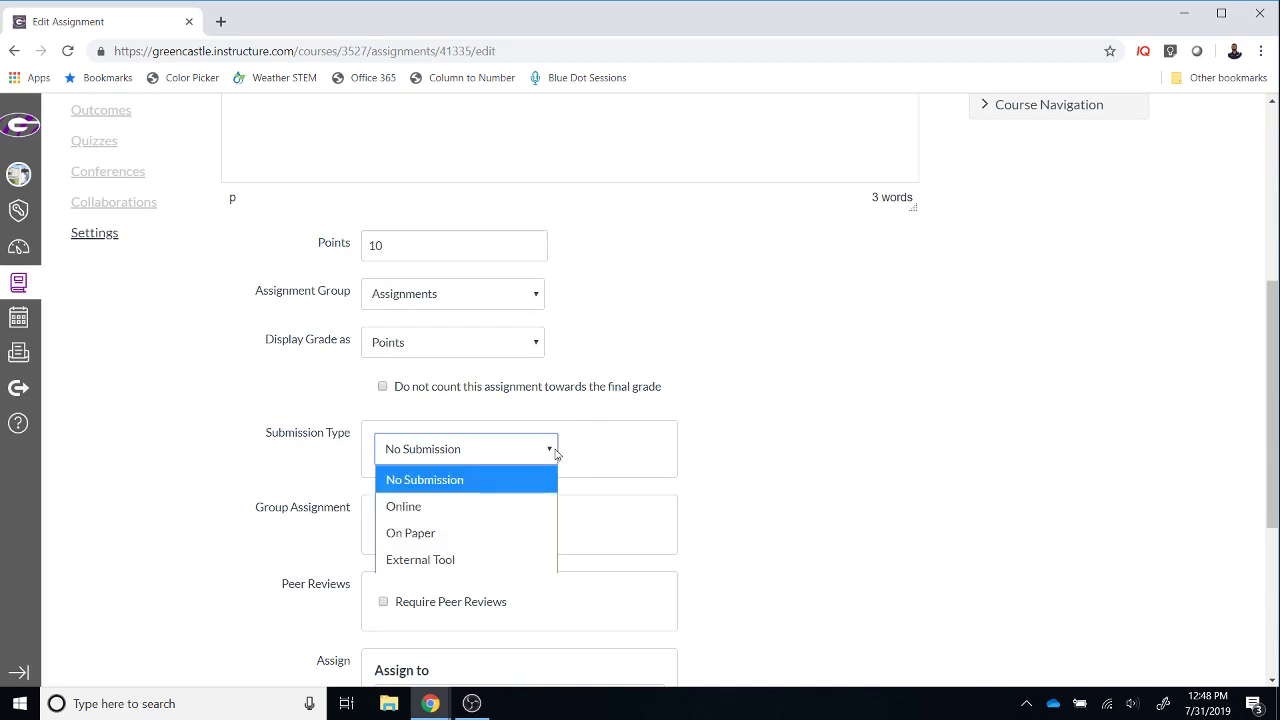
click(420, 559)
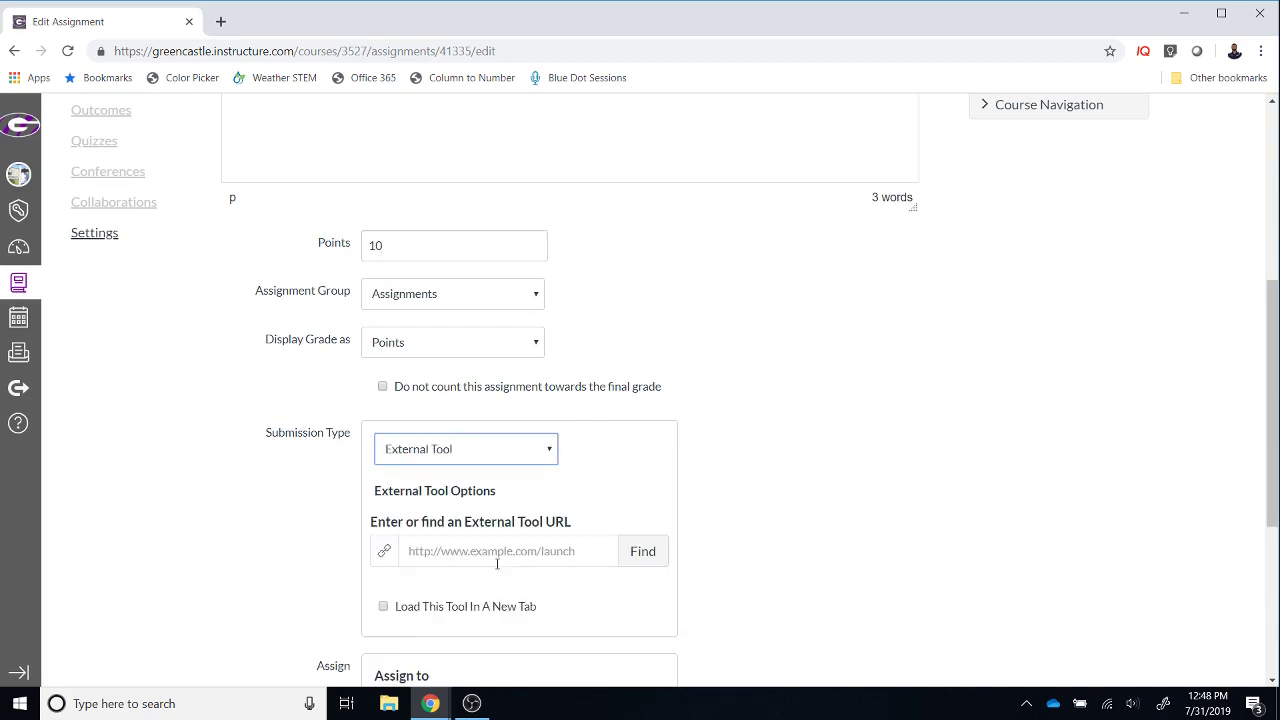
Find the available external tools, enlarge the dialog and choose Google Docs Cloud Assignment
scroll(658, 511, down, 3)
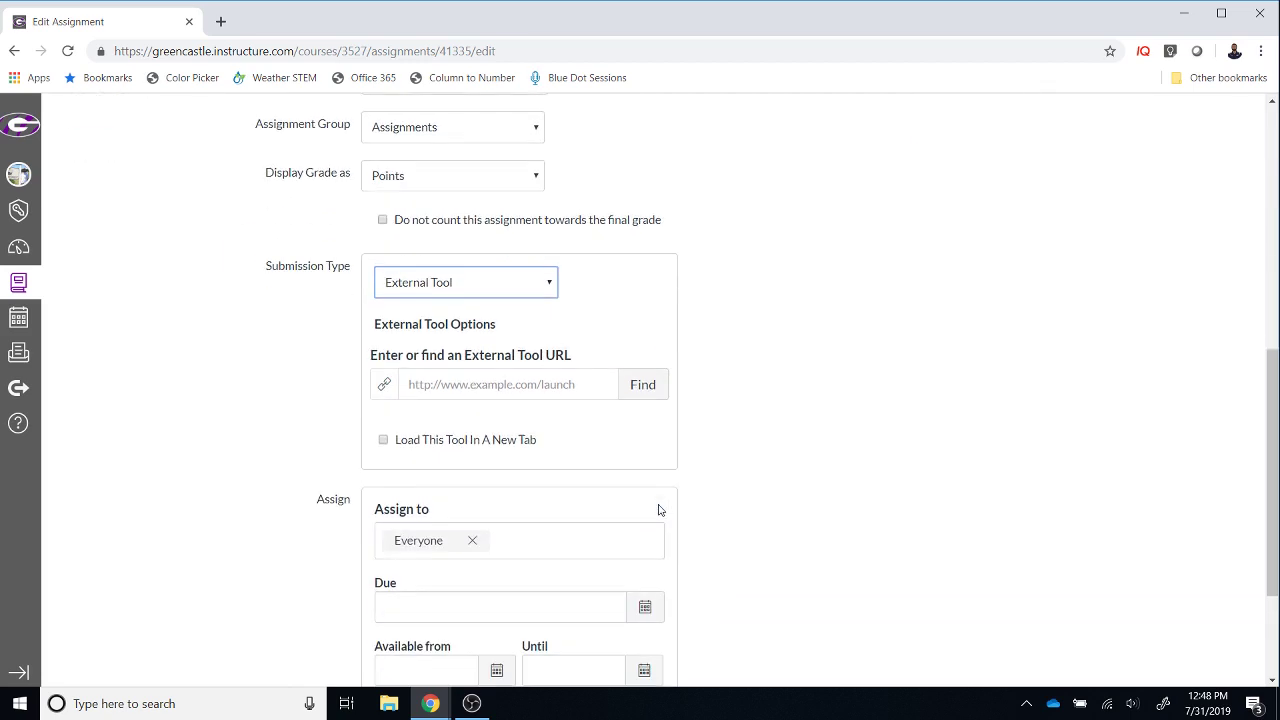
click(645, 393)
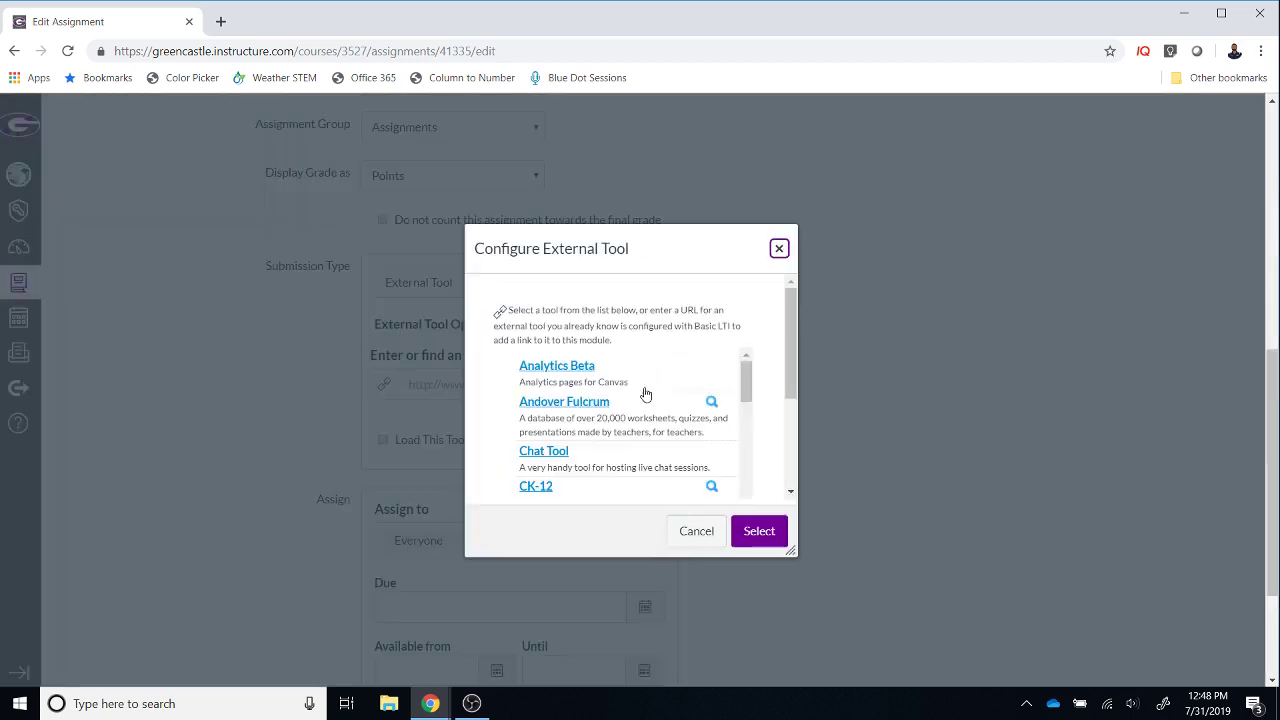
drag(656, 224, 563, 127)
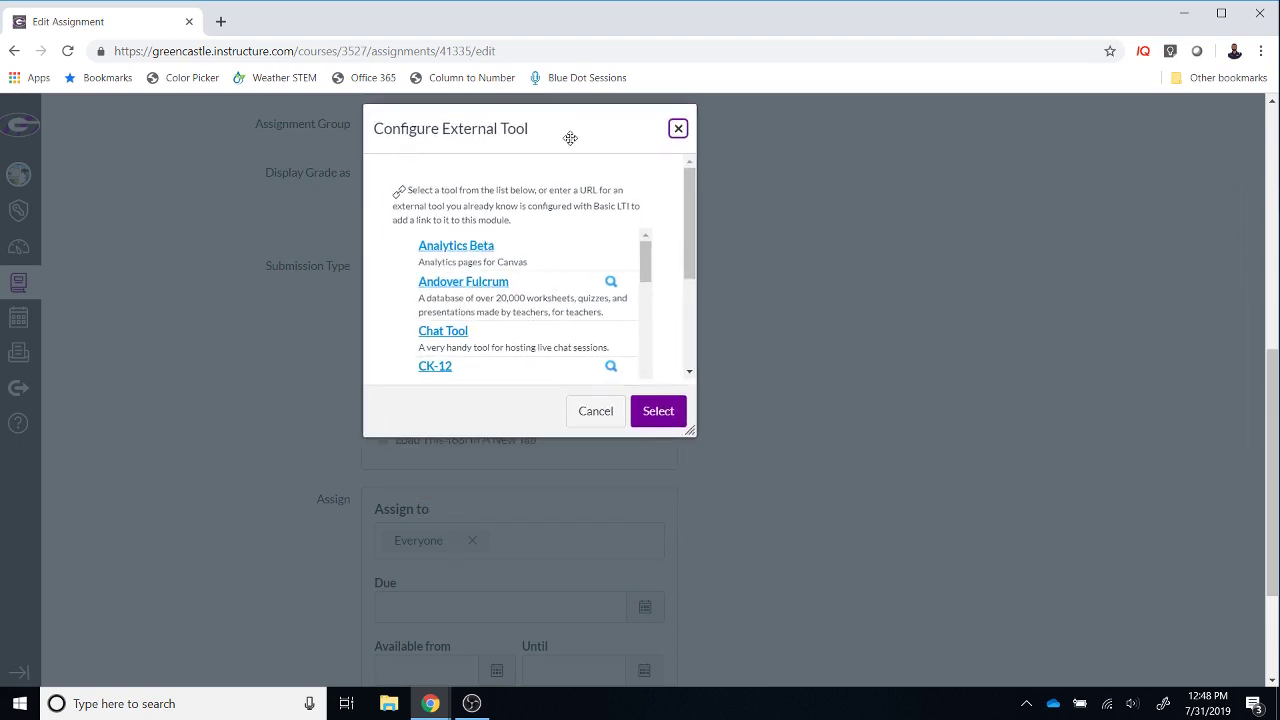
drag(693, 431, 1136, 672)
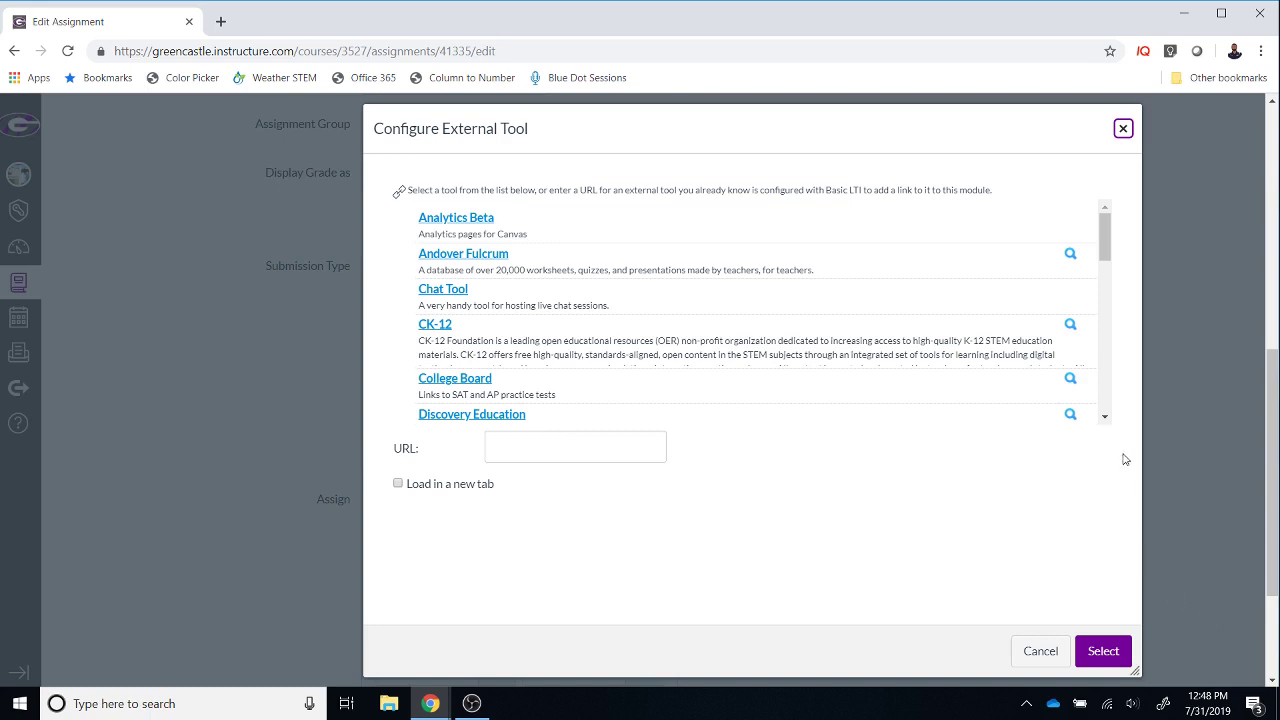
drag(1105, 230, 1105, 259)
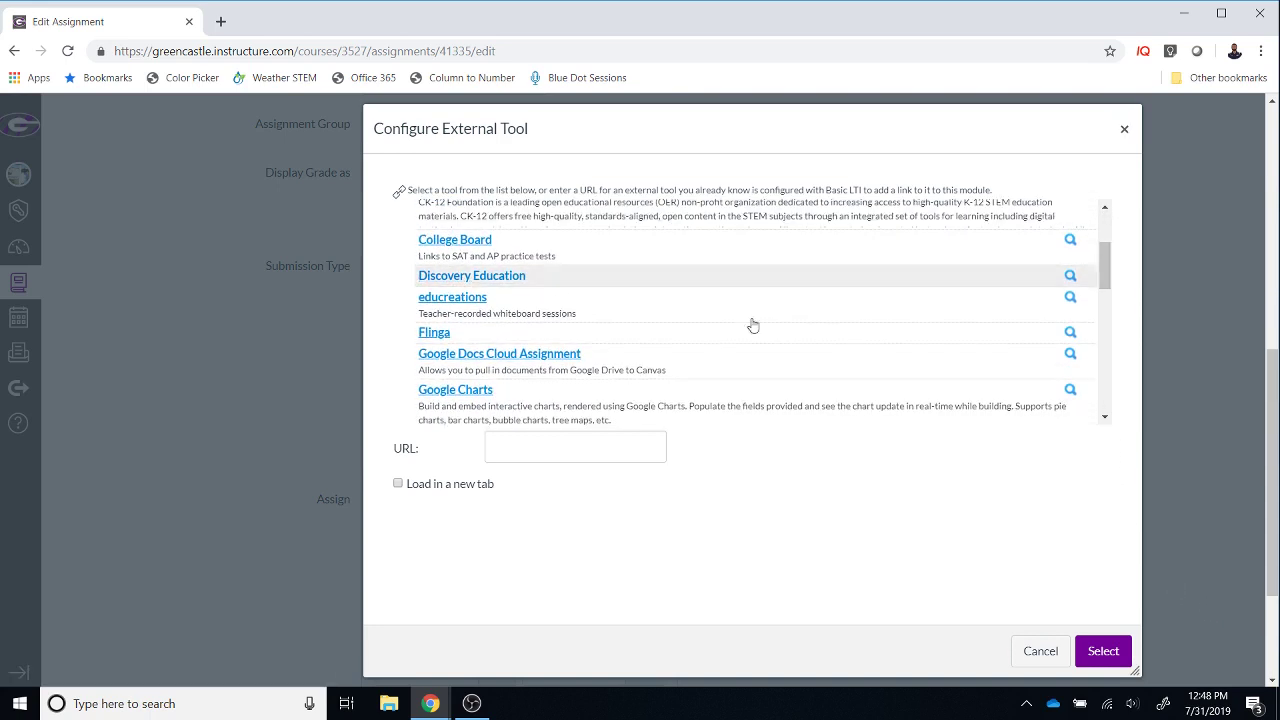
click(575, 364)
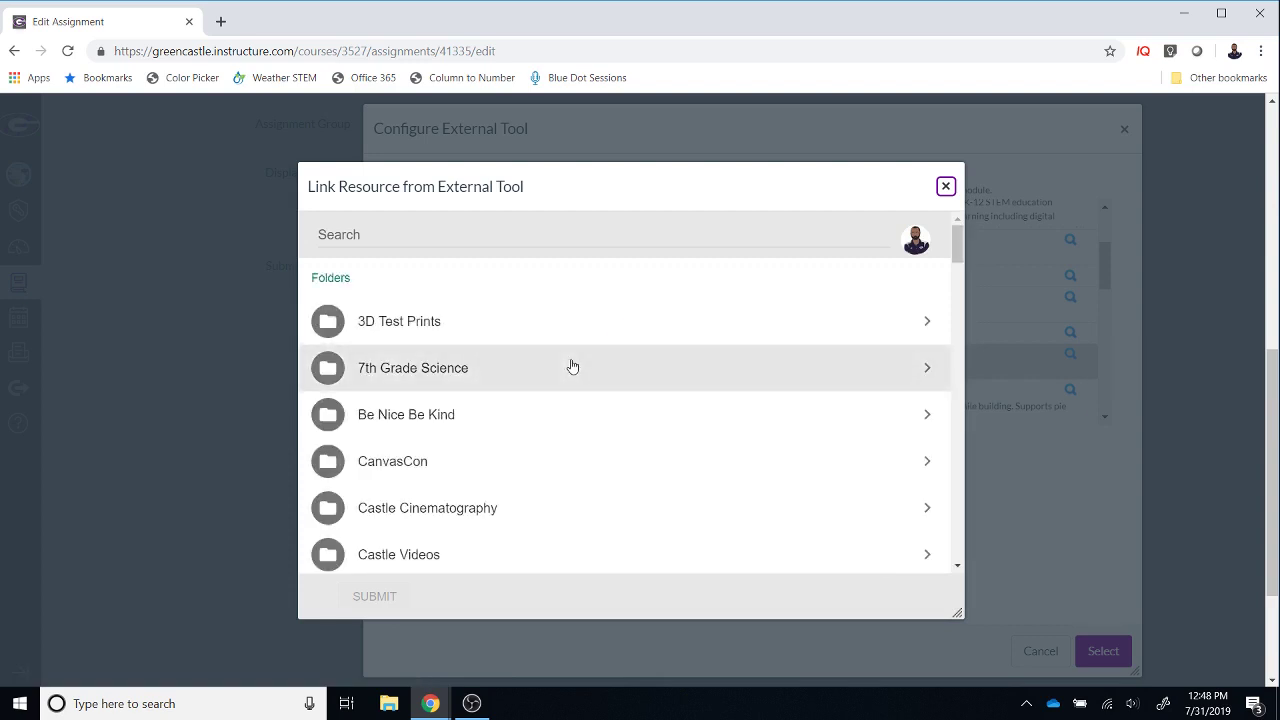
Link the "Google Docs Cloud Assignment LTI" document from the Canvas folder inside GCSC Tech Integration and confirm the external tool
scroll(573, 365, down, 5)
scroll(573, 371, down, 8)
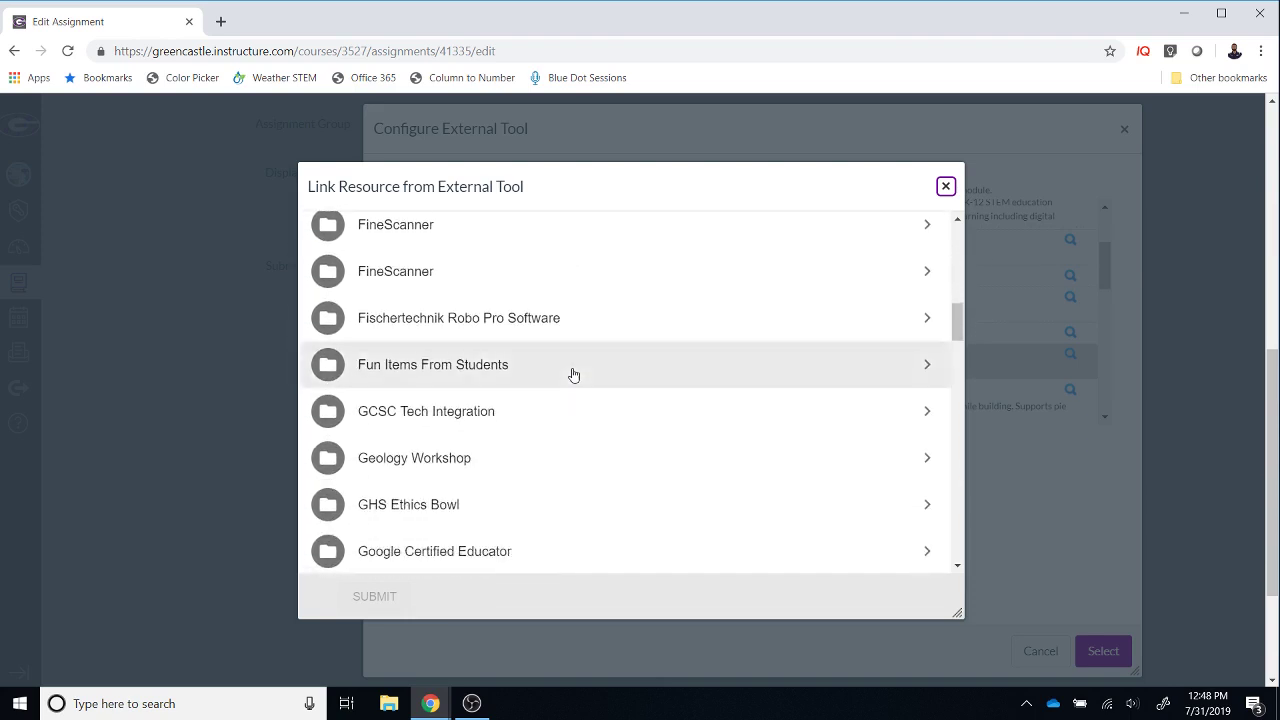
click(563, 420)
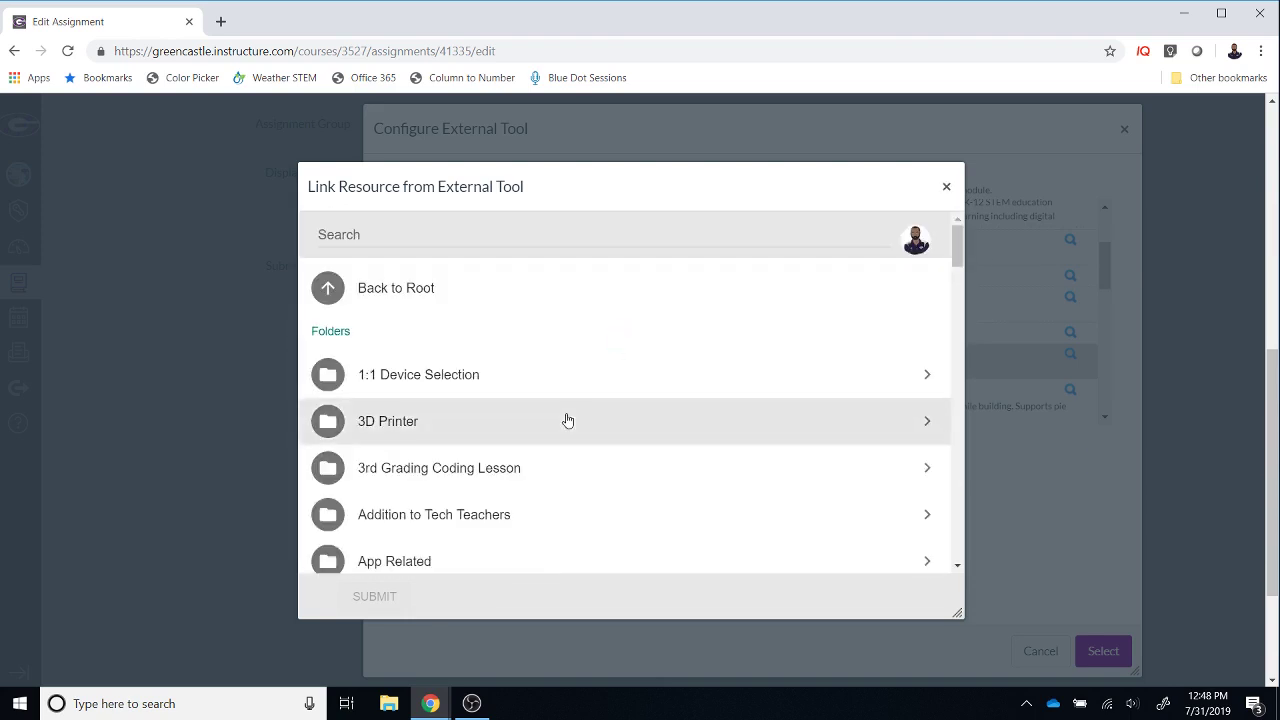
scroll(567, 420, down, 6)
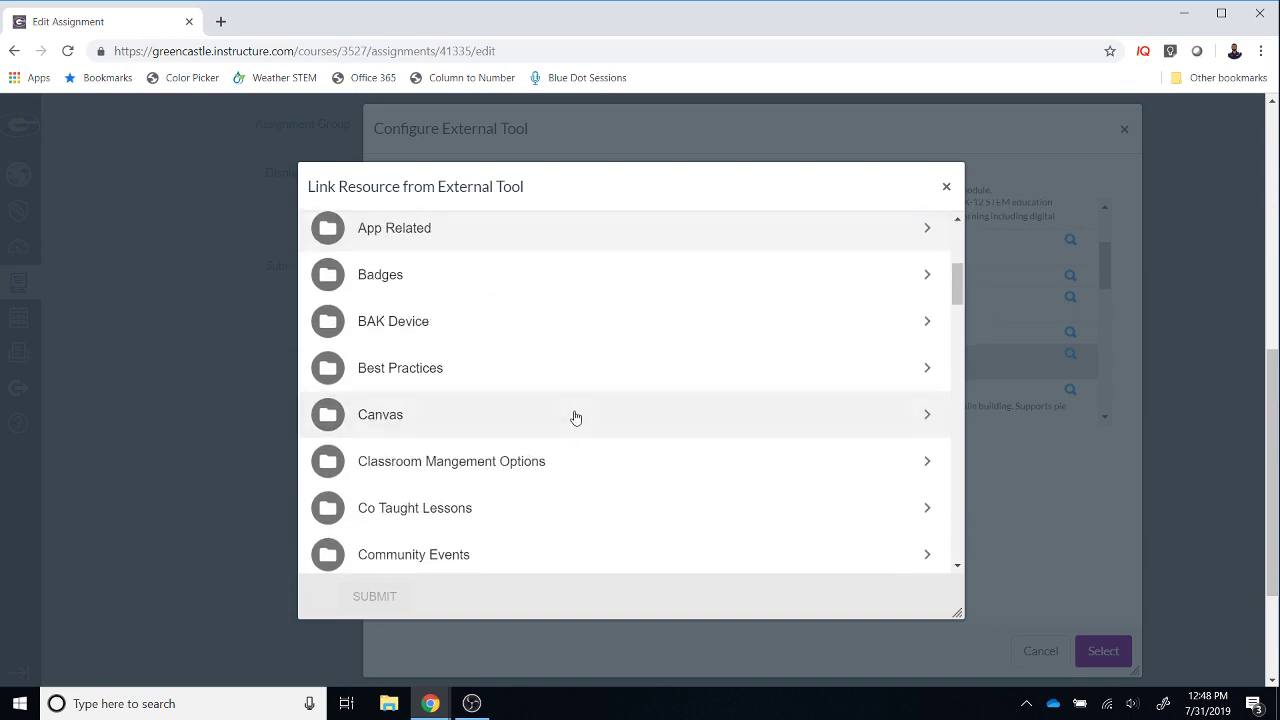
click(571, 417)
scroll(580, 411, down, 7)
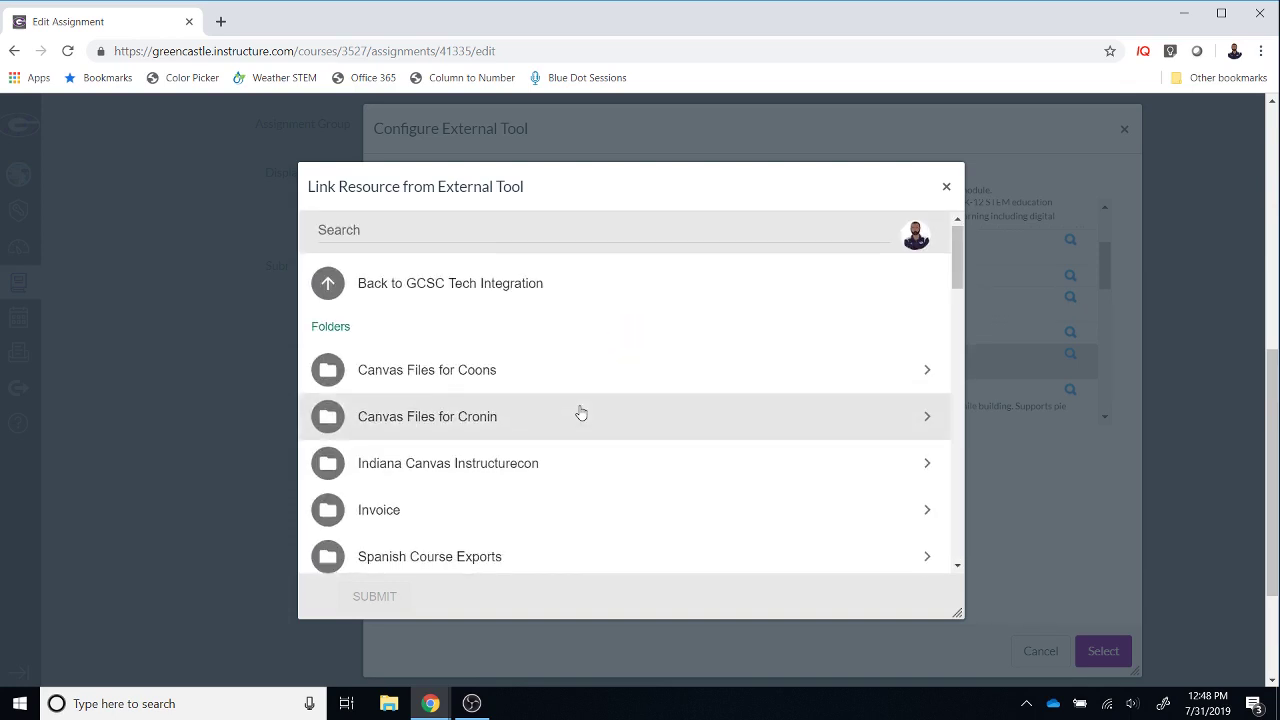
scroll(581, 411, down, 5)
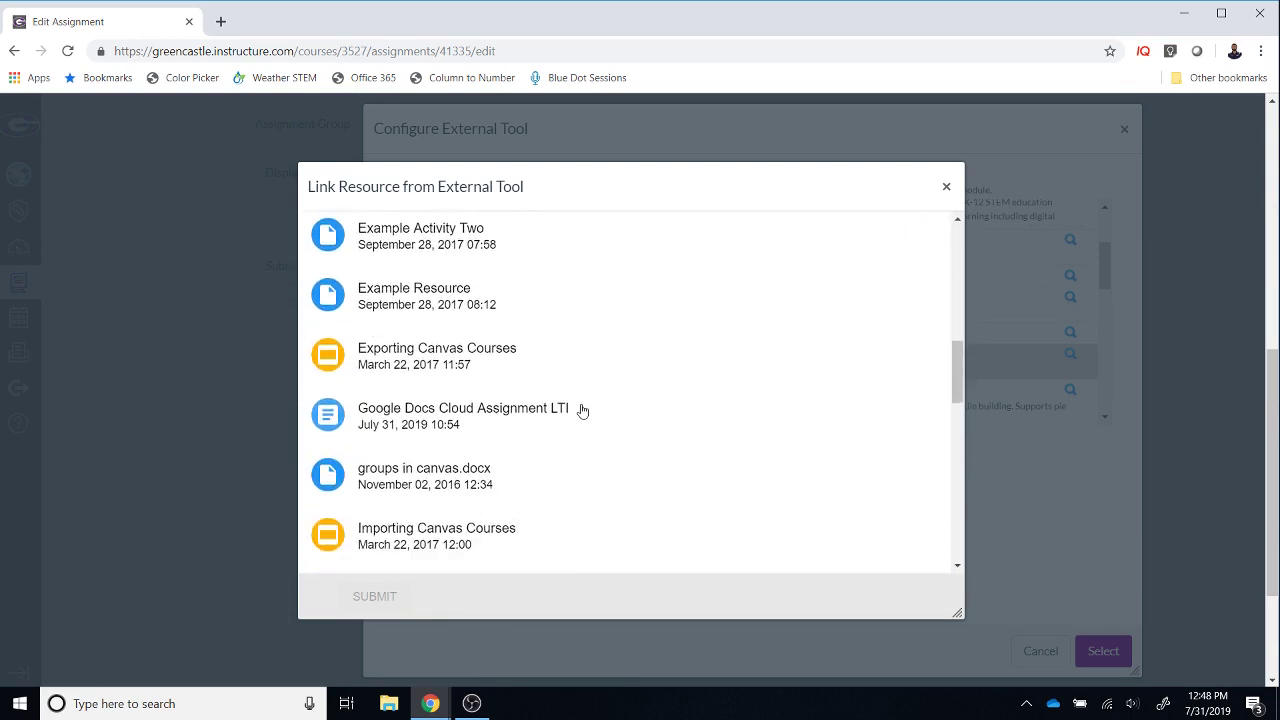
click(540, 409)
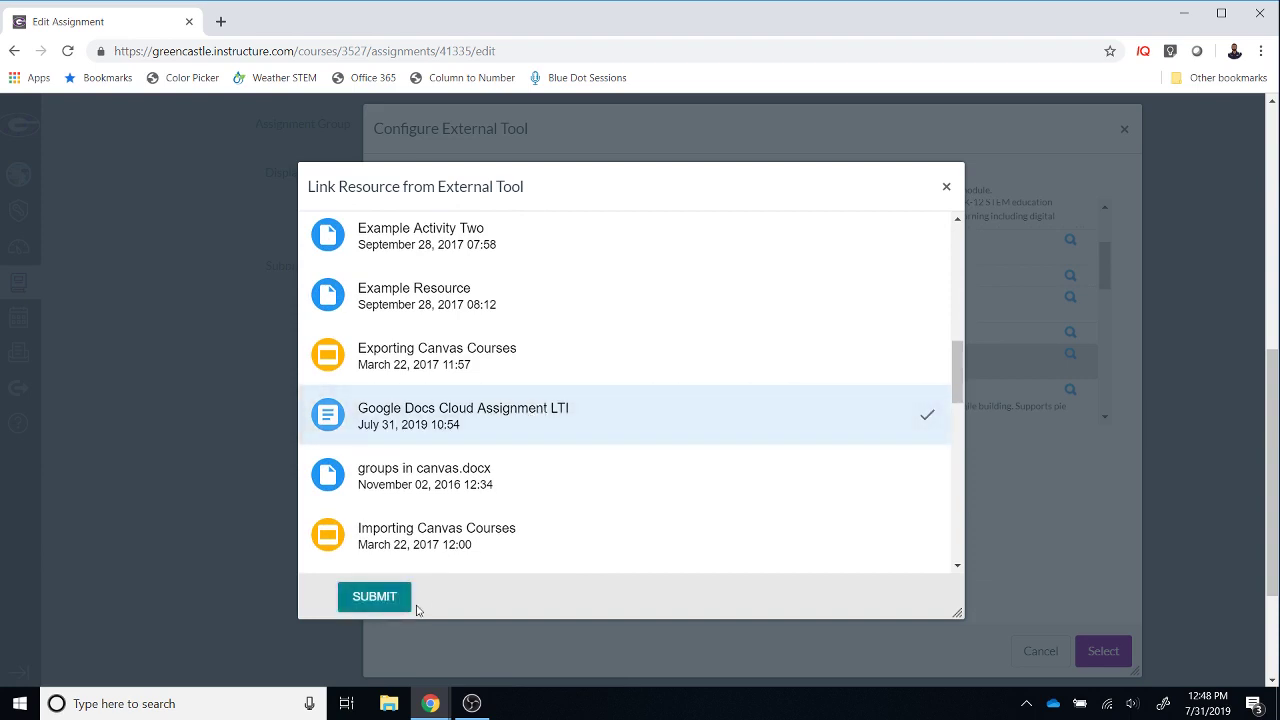
click(376, 598)
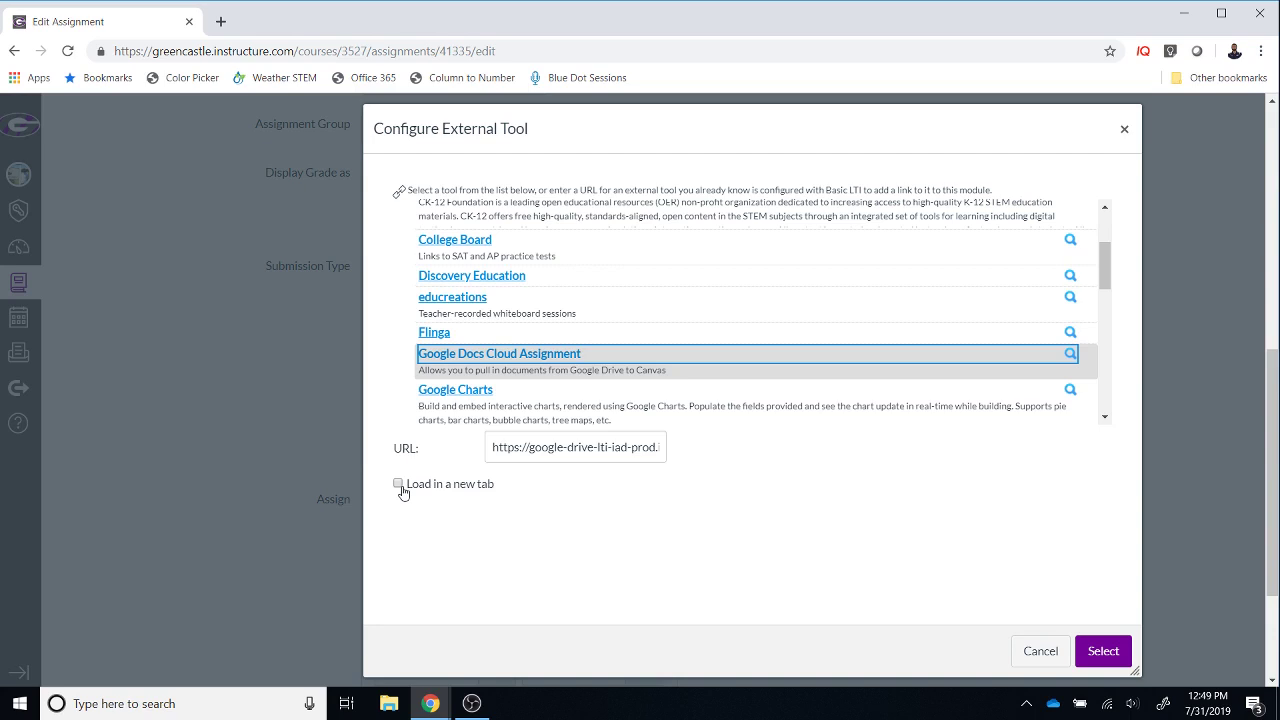
click(1102, 653)
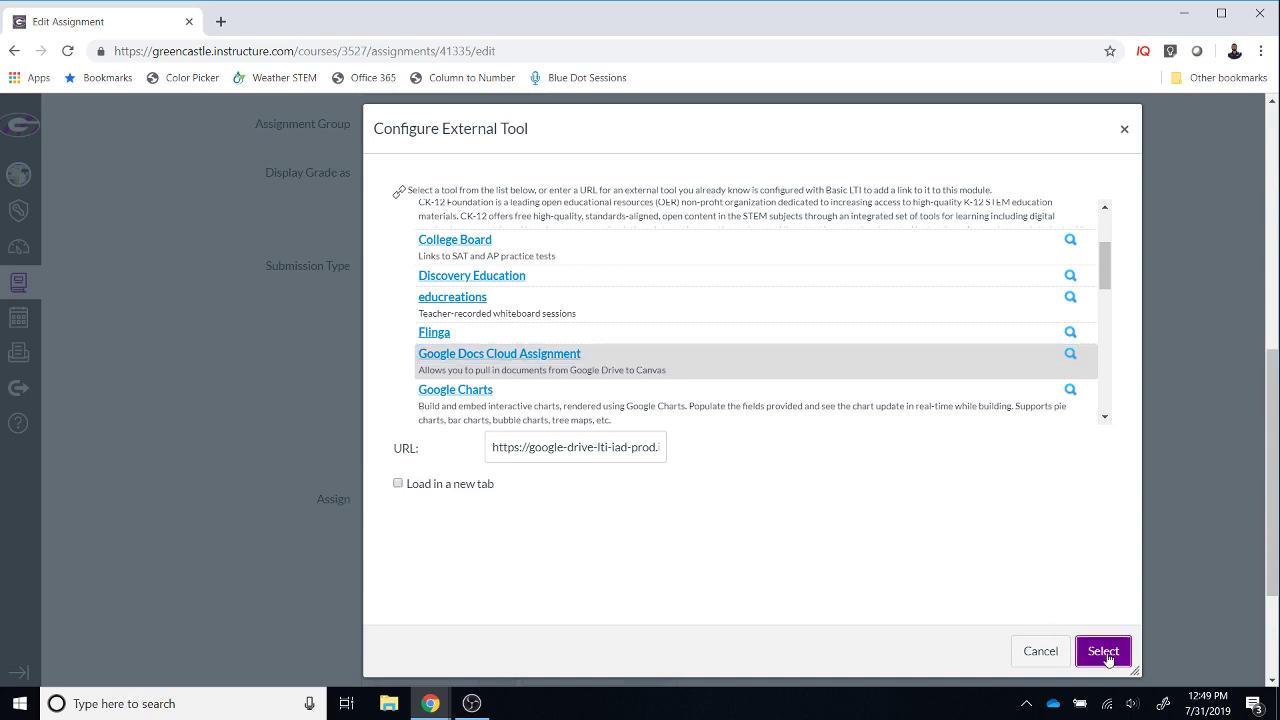
Save and publish the assignment, and return to the course modules
drag(1272, 384, 1273, 500)
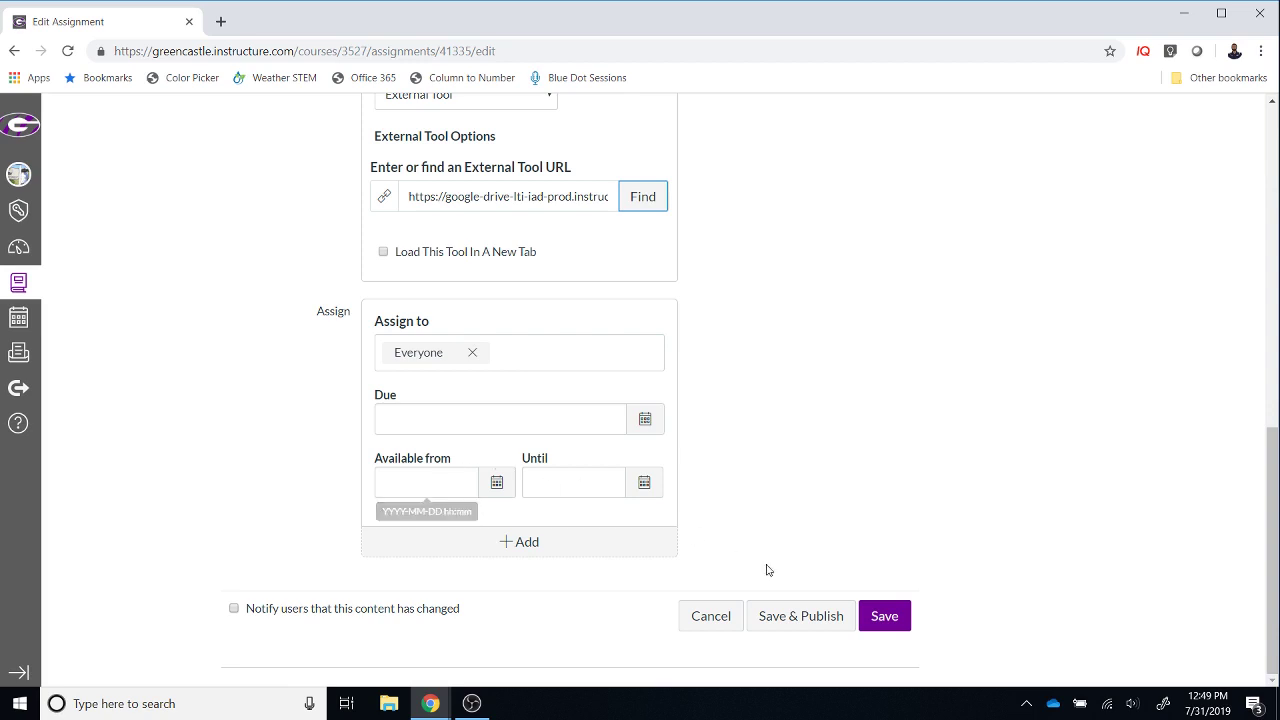
click(801, 616)
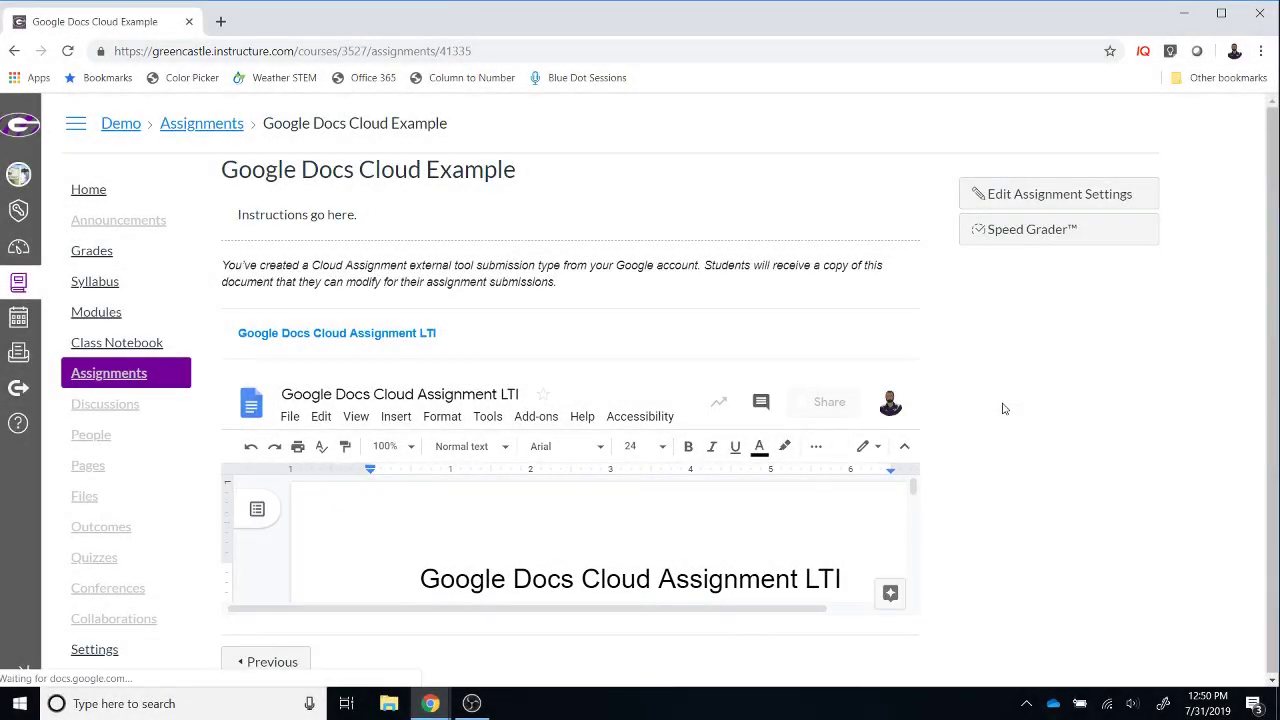
click(108, 324)
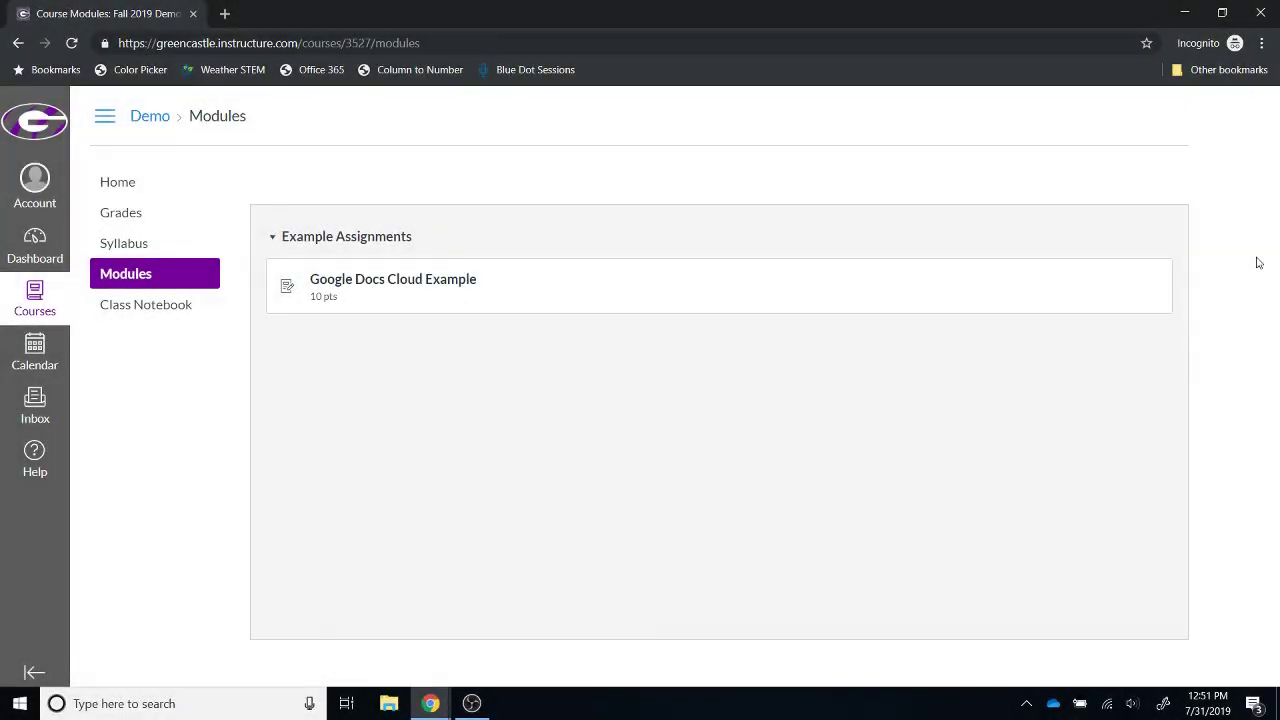
In the student's incognito session, open Google Docs Cloud Example, answer the Mt. Everest height question with 35,0125 and submit the assignment
click(458, 289)
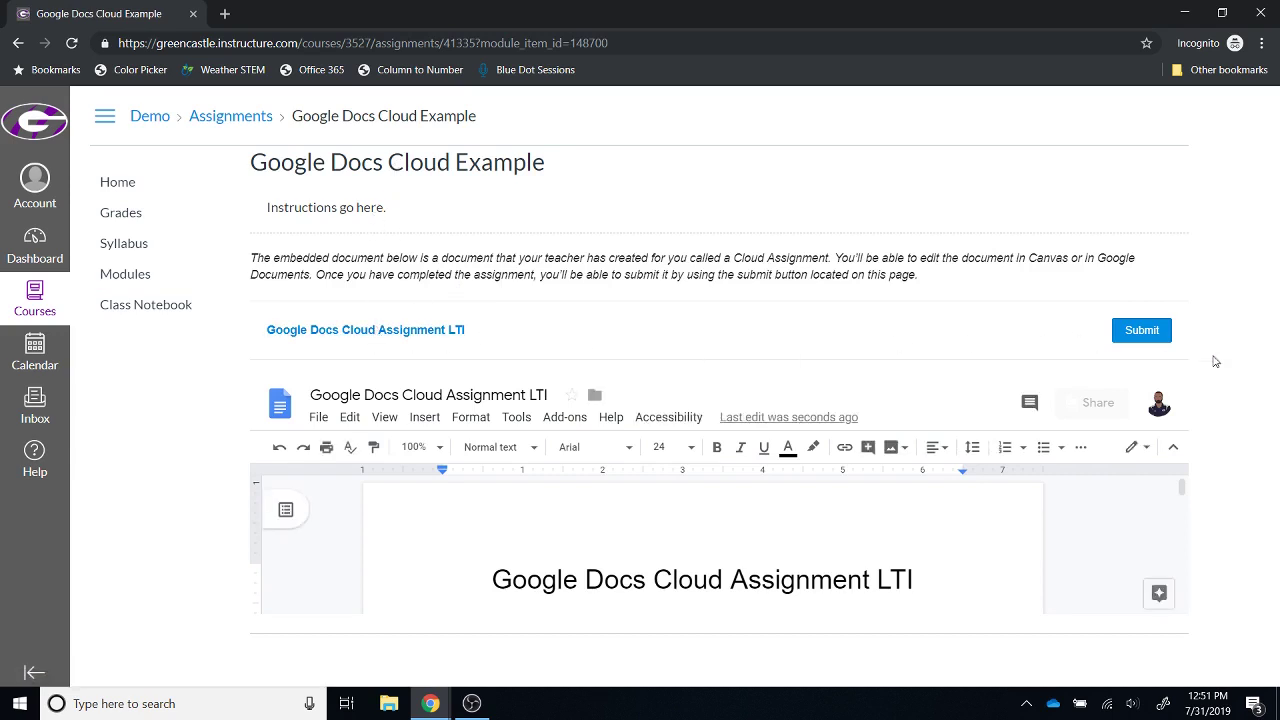
scroll(800, 525, down, 3)
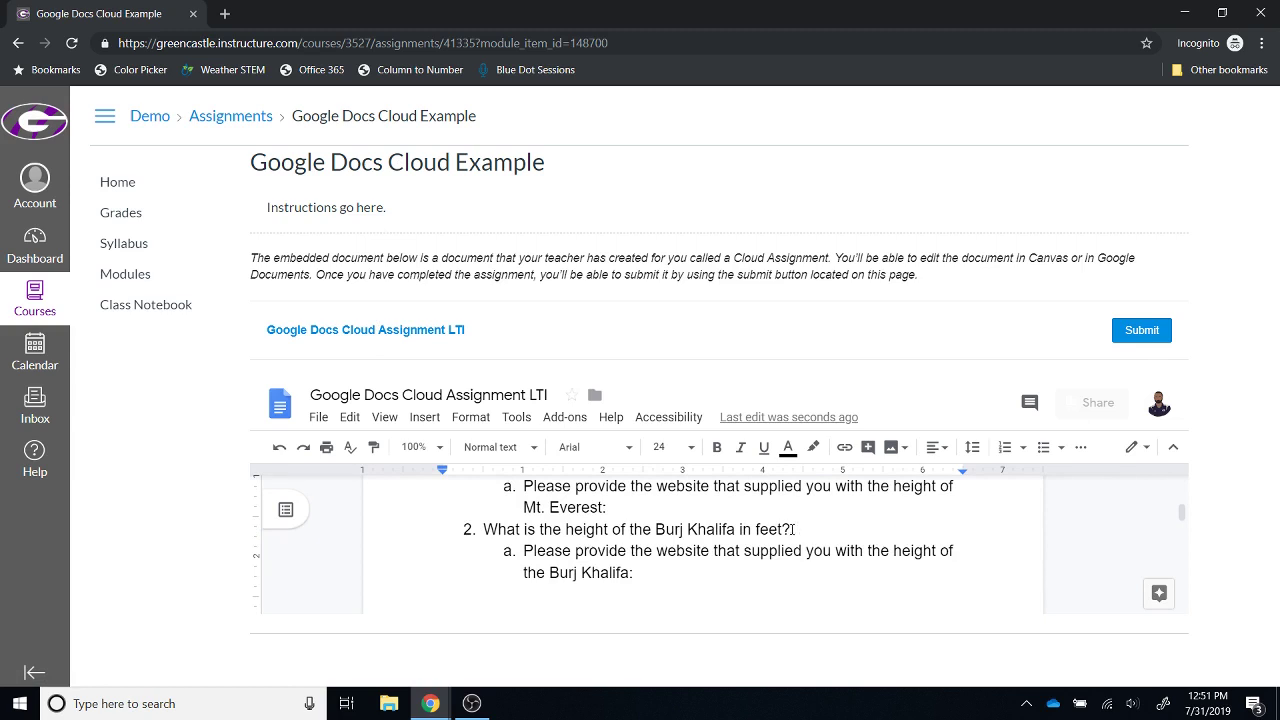
scroll(790, 530, up, 3)
click(772, 548)
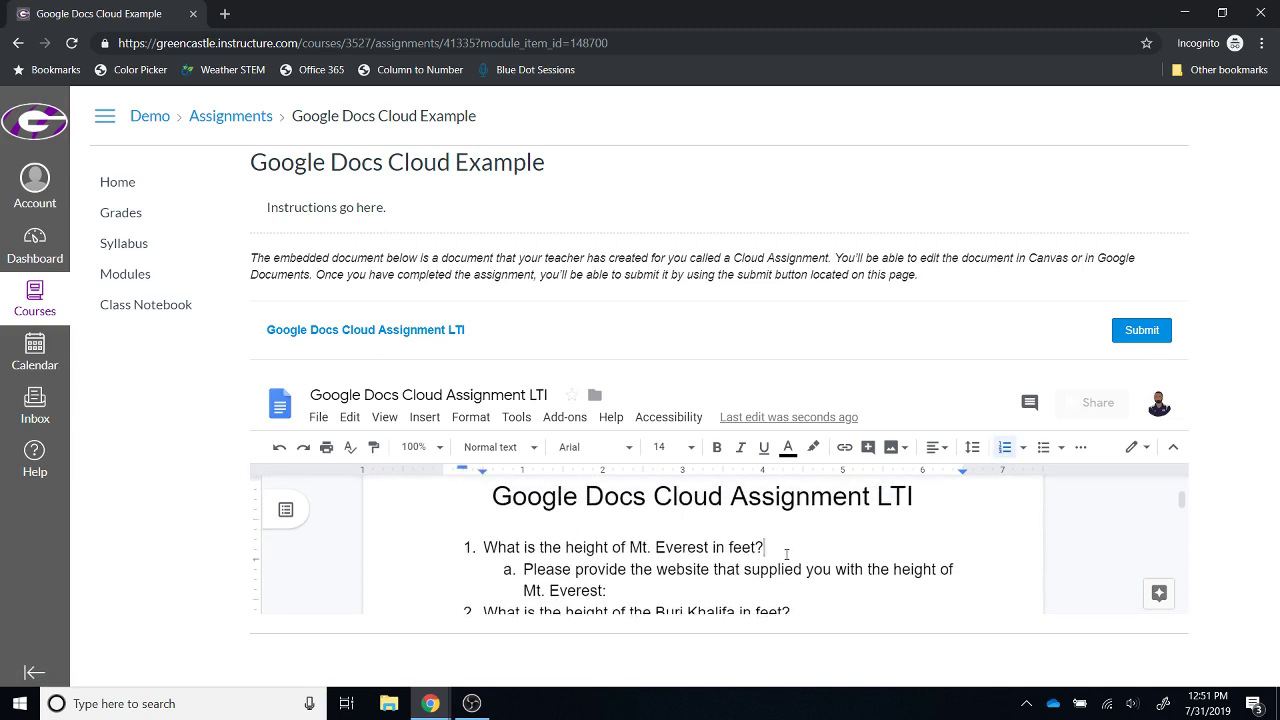
text(35,)
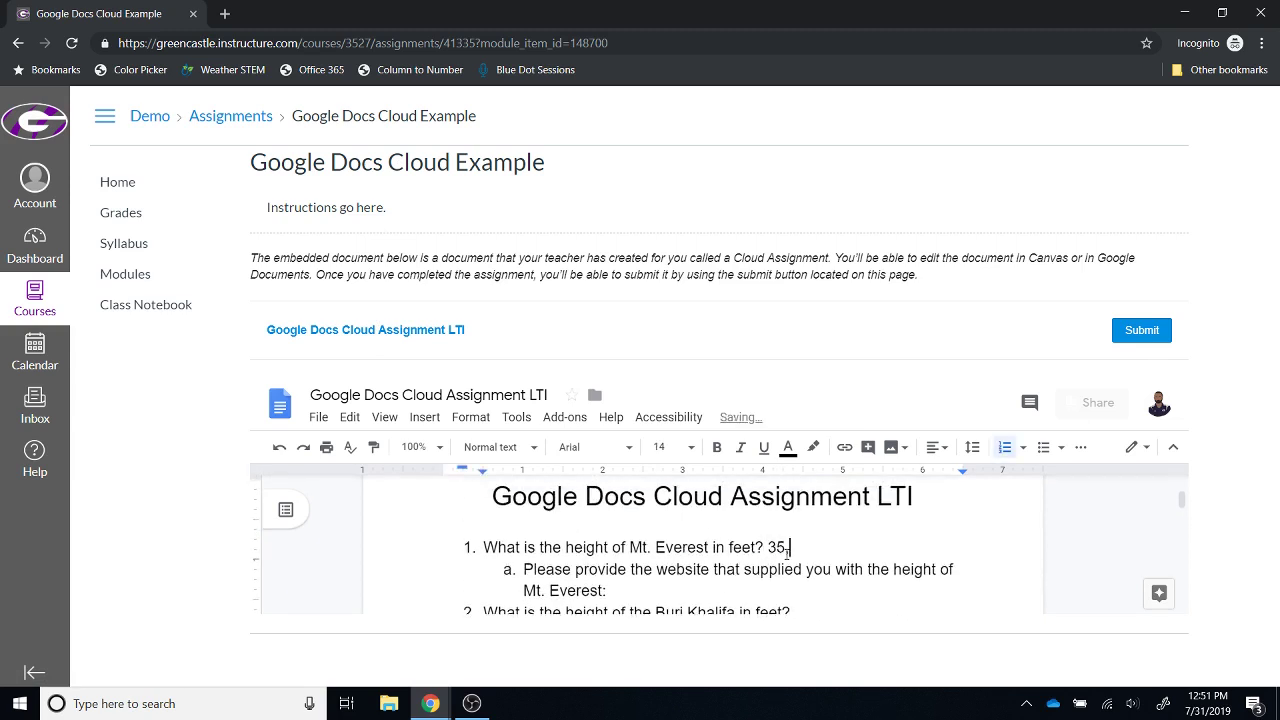
text(0125)
click(1141, 330)
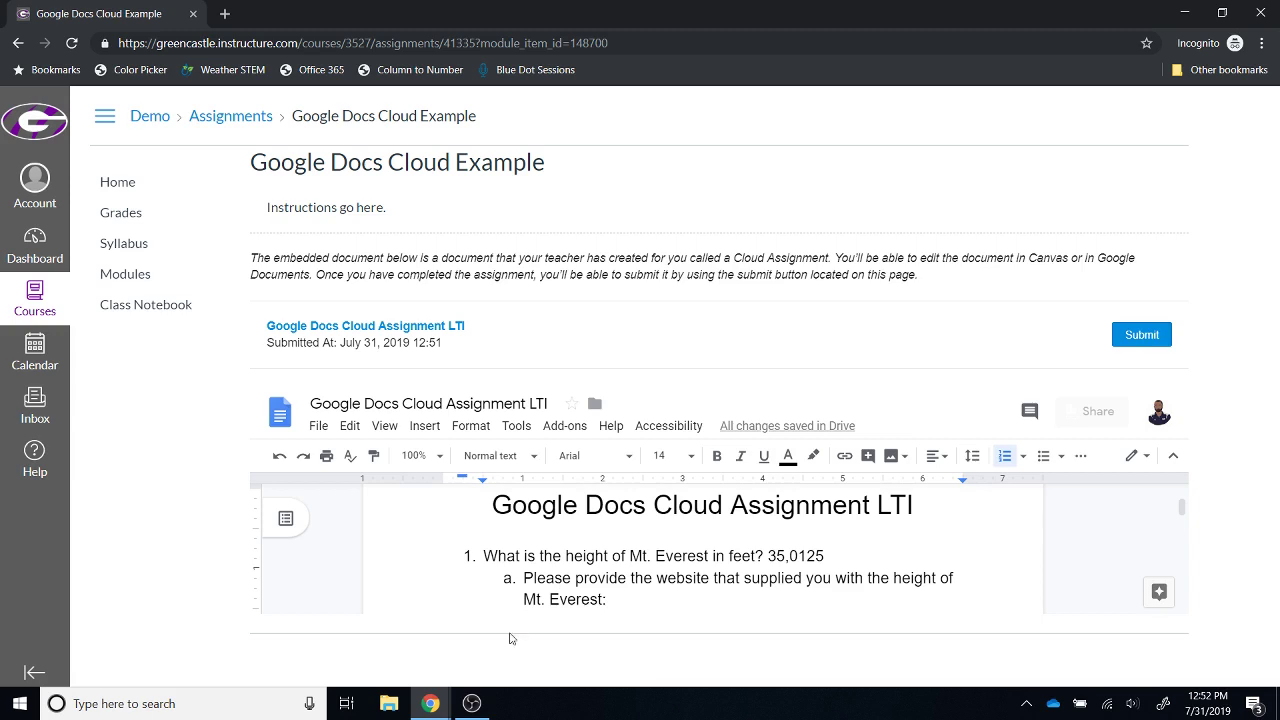
Switch back to the teacher's browser window and open the Google Docs Cloud Example assignment in SpeedGrader
mouse_move(437, 688)
click(417, 643)
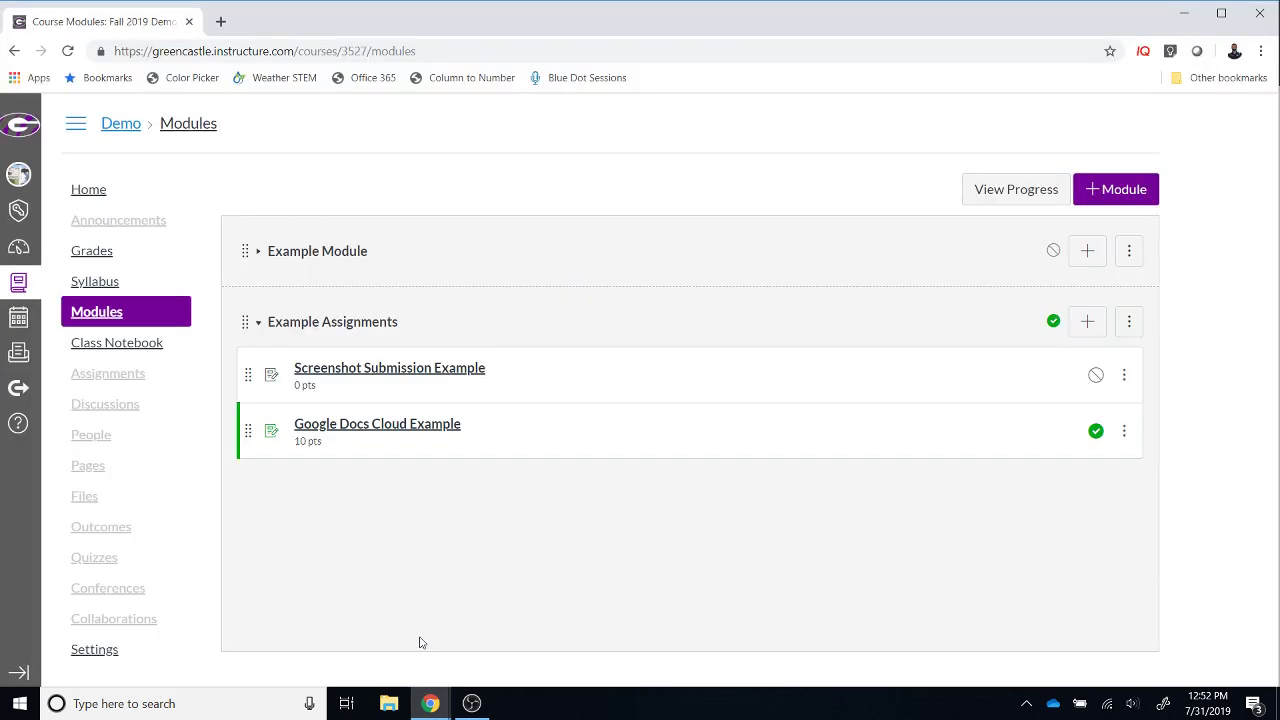
click(429, 426)
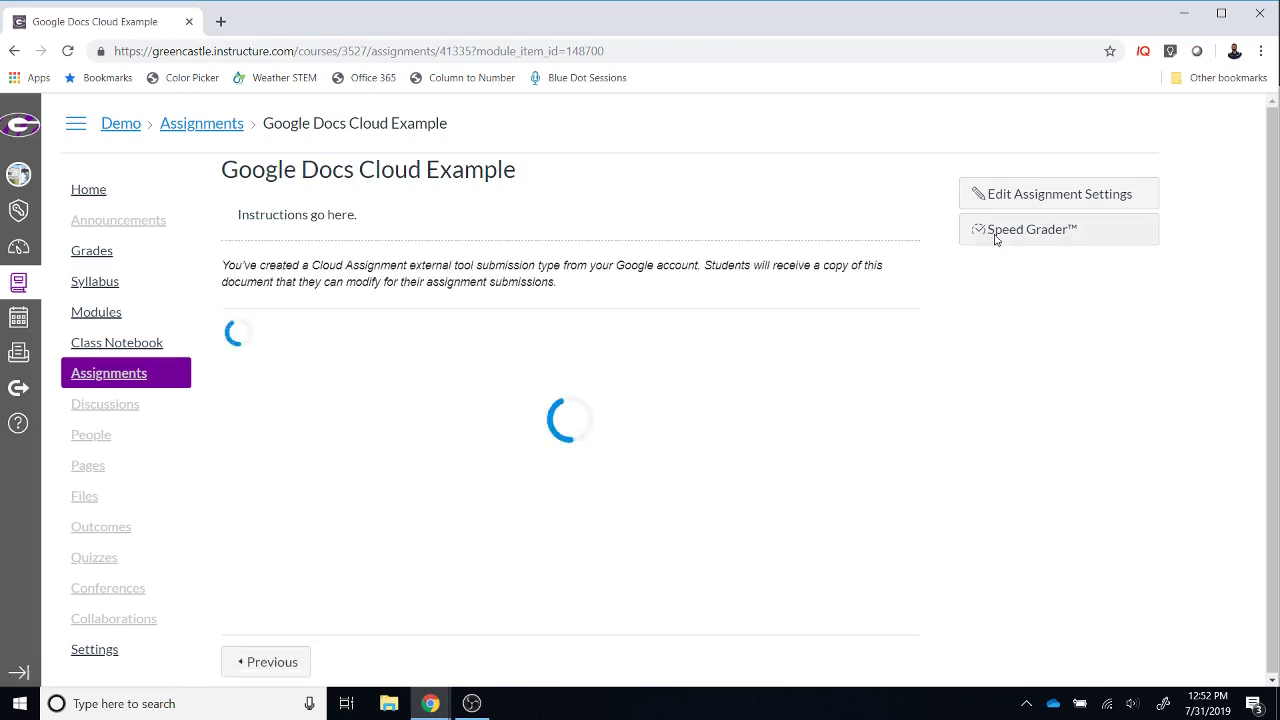
click(1005, 232)
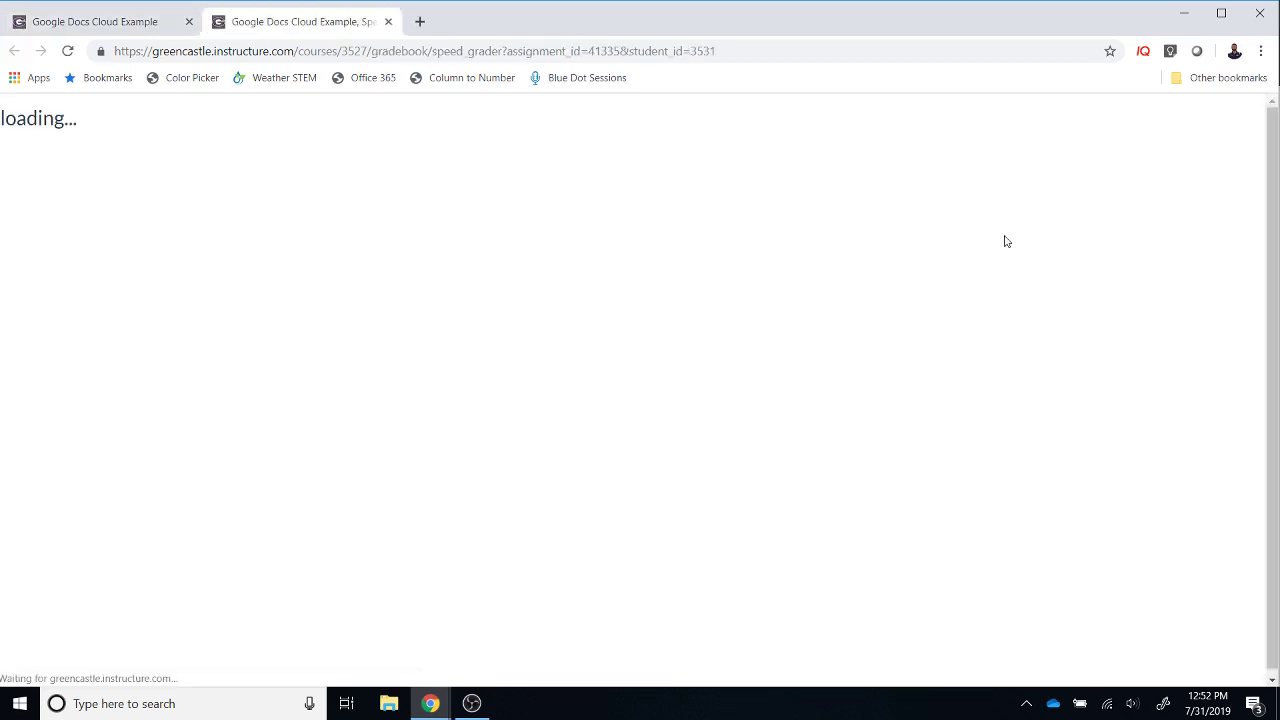